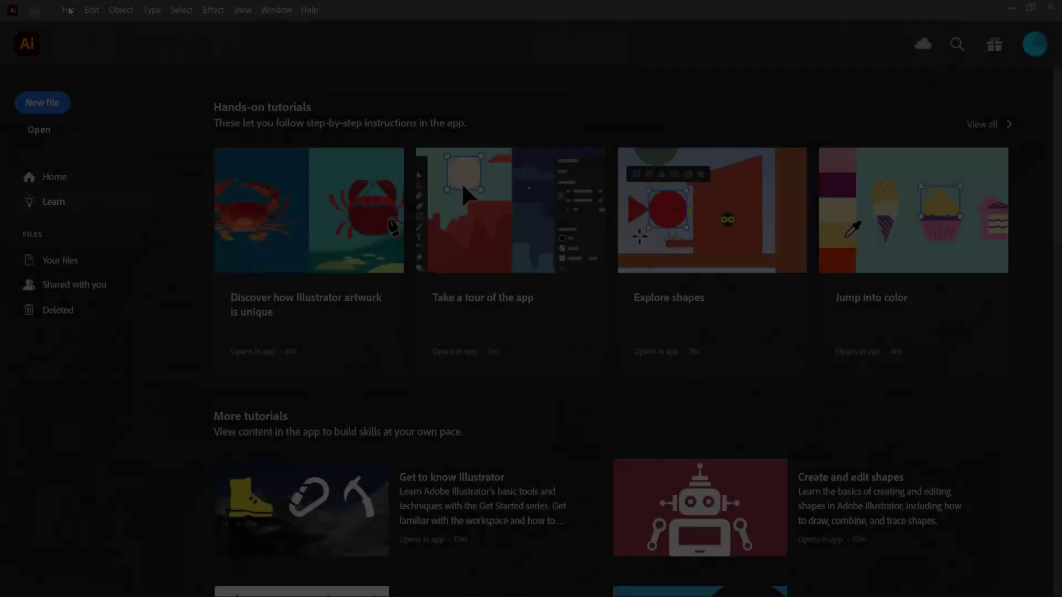
Open the recent file two umbrellas.ai
{"action": "left_click", "coordinate": [68, 9]}
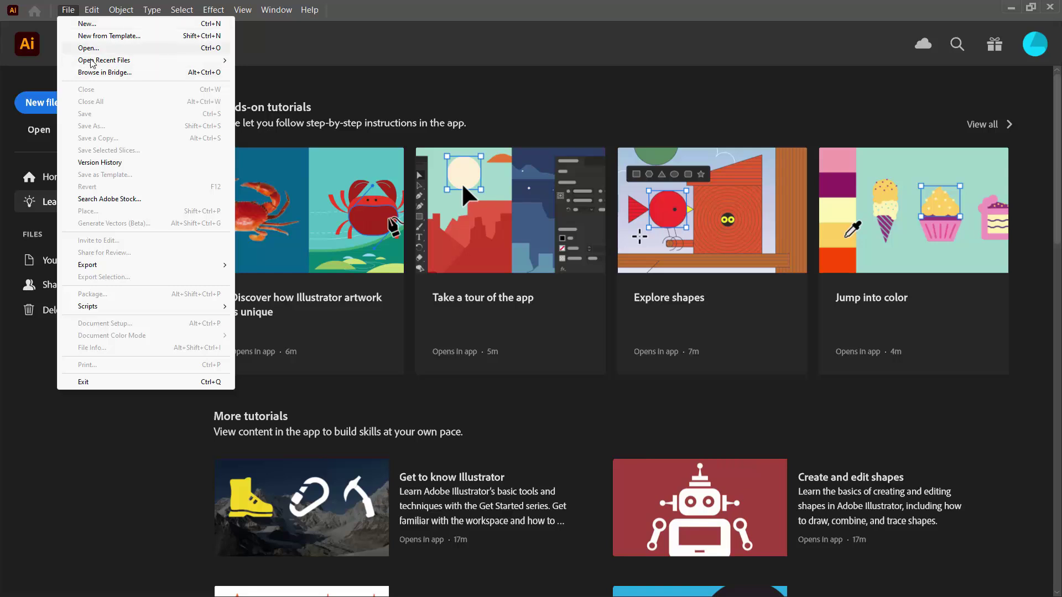
{"action": "mouse_move", "coordinate": [97, 61]}
{"action": "left_click", "coordinate": [278, 61]}
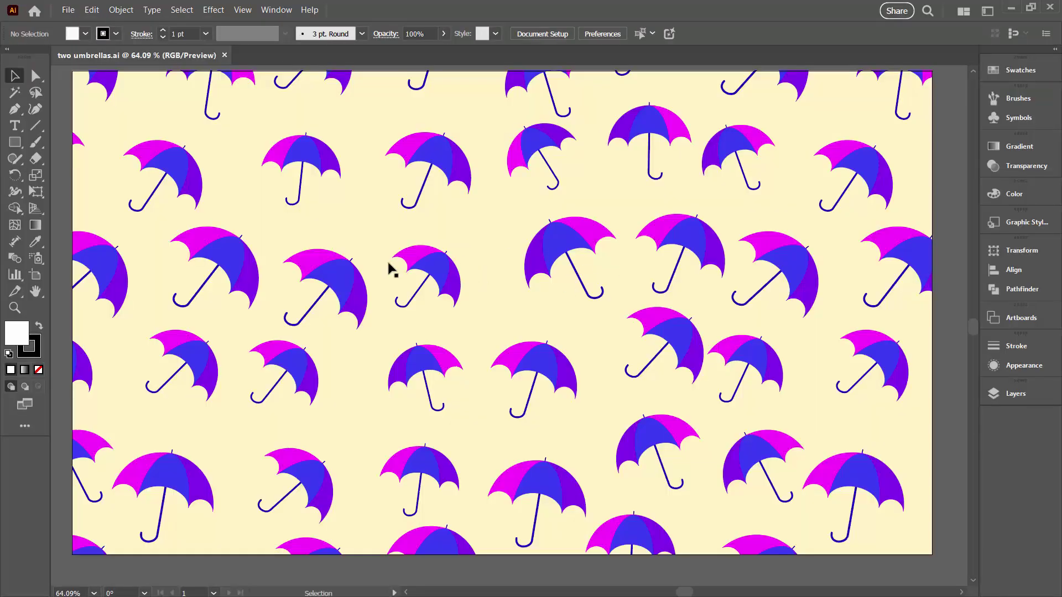
Select the background and try the umbrella pattern swatches, ending on magenta, blue and purple
{"action": "left_click", "coordinate": [421, 311]}
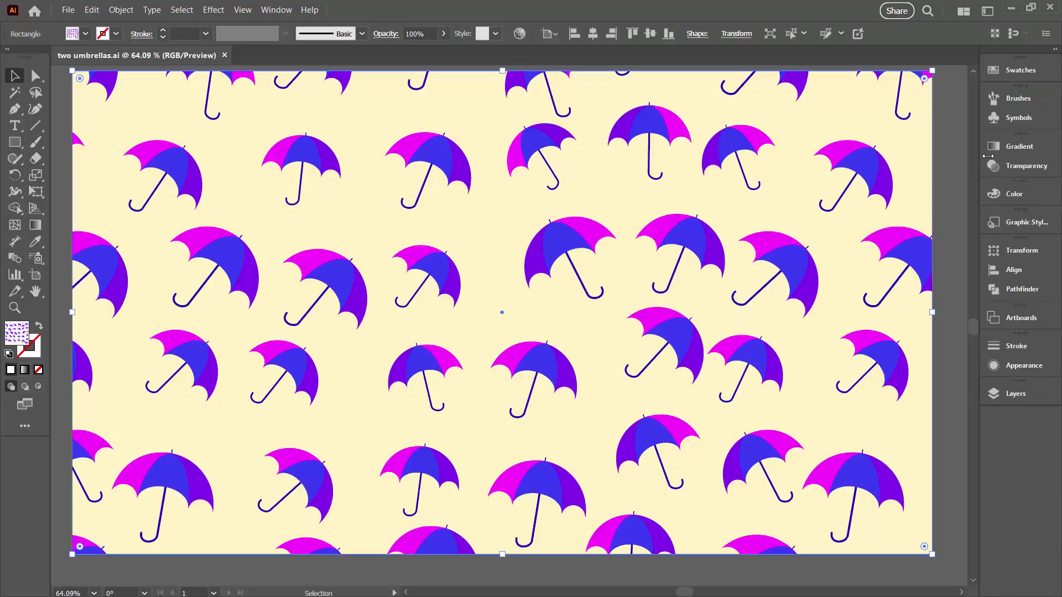
{"action": "left_click", "coordinate": [1014, 72]}
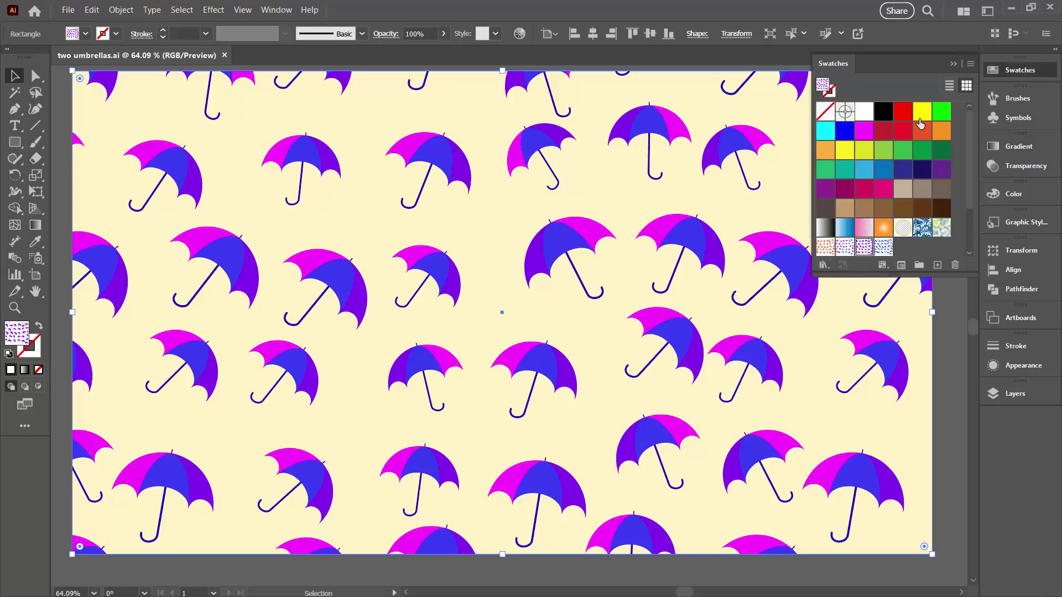
{"action": "left_click", "coordinate": [844, 247]}
{"action": "left_click", "coordinate": [843, 248]}
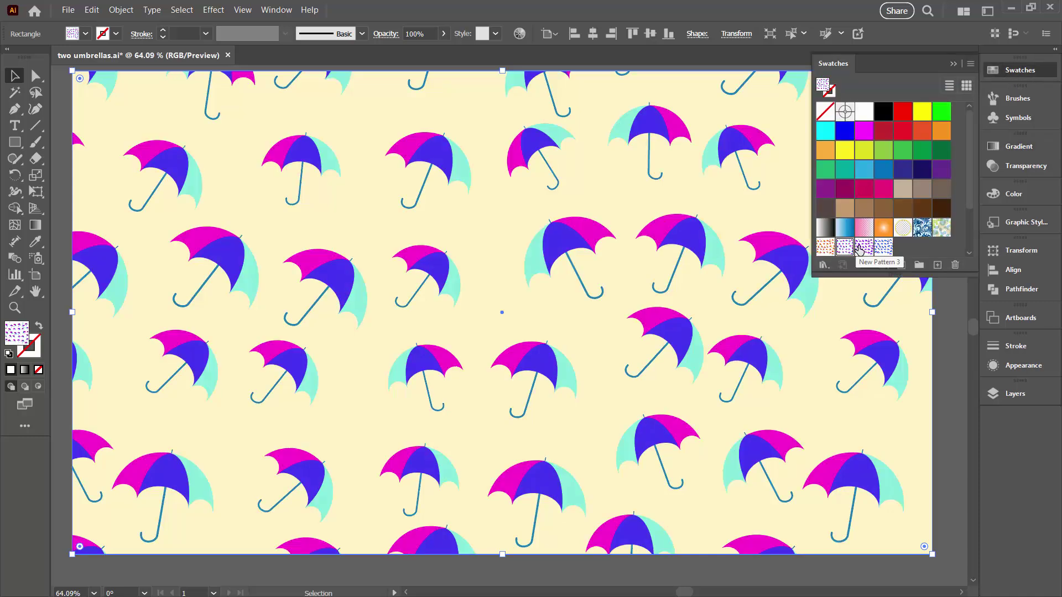
{"action": "left_click", "coordinate": [864, 247]}
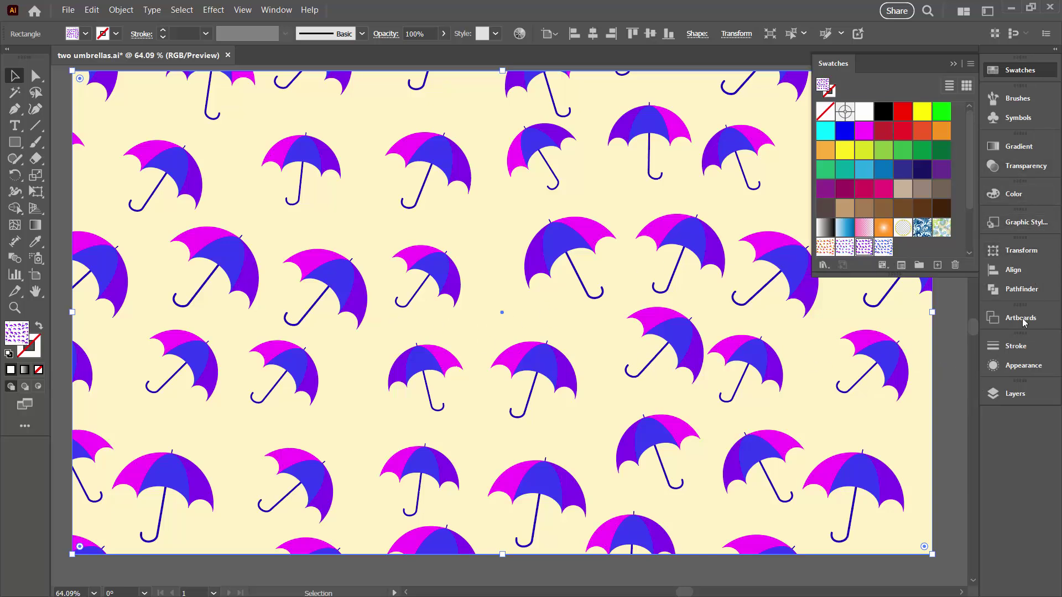
Show the Creative Cloud Libraries panel and enlarge it
{"action": "left_click", "coordinate": [276, 9]}
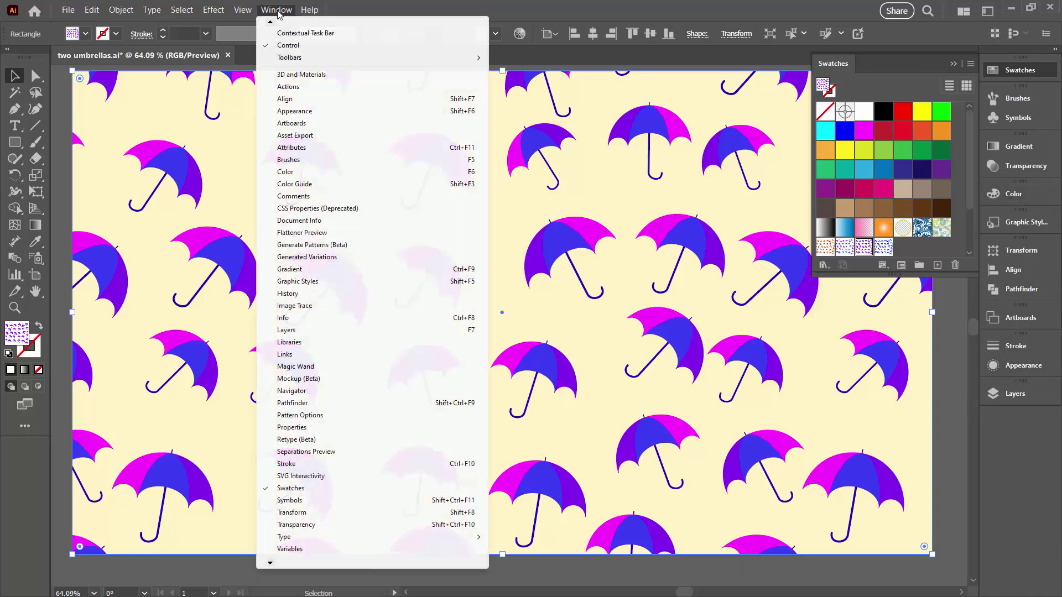
{"action": "left_click", "coordinate": [292, 342]}
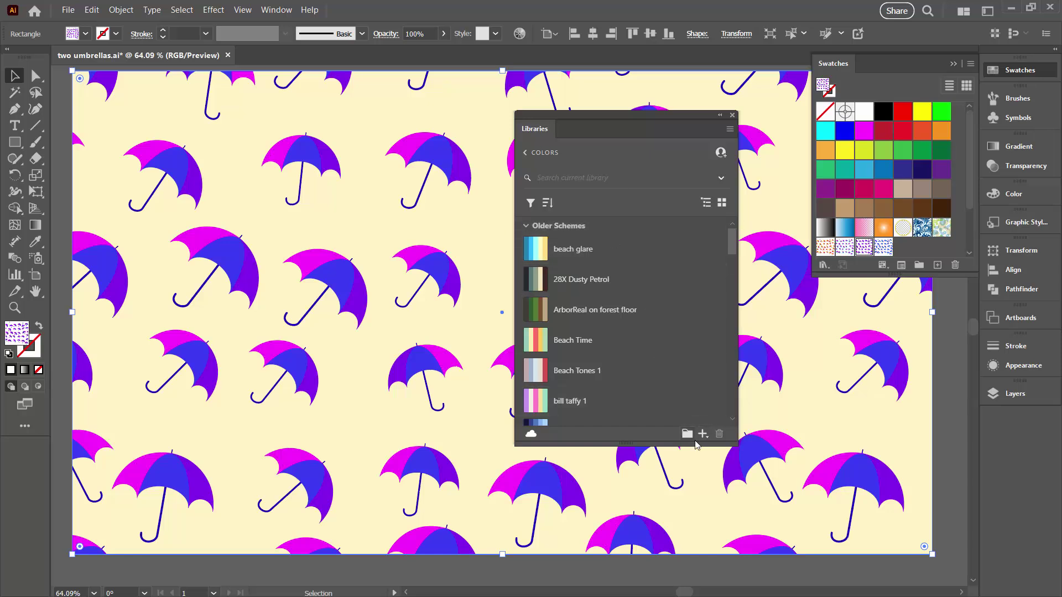
{"action": "left_click_drag", "start_coordinate": [732, 442], "coordinate": [805, 499]}
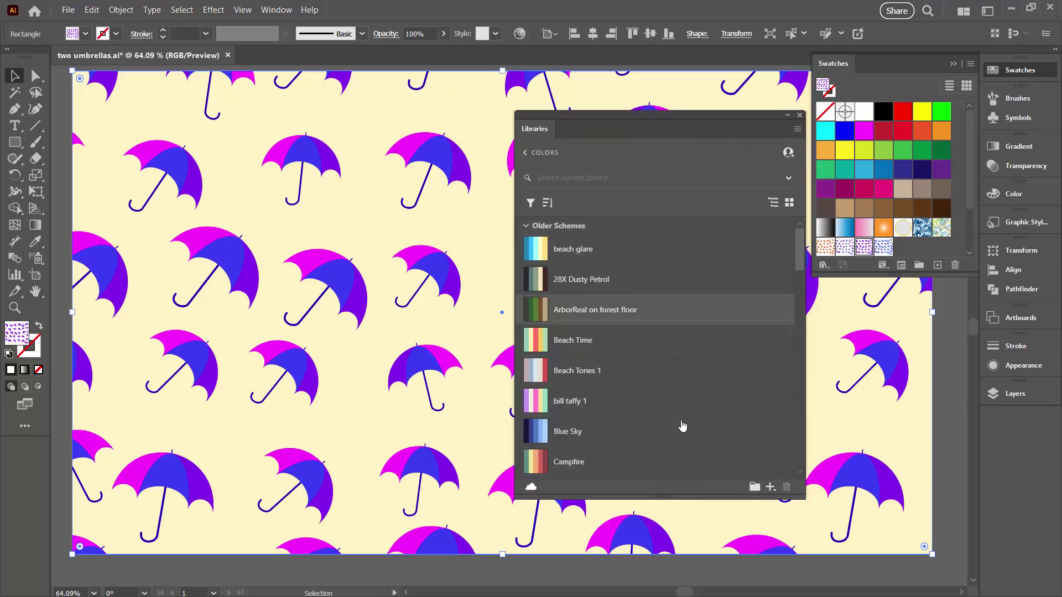
Create a library group named 'Helen's Patterns' and move the panel off the swatches
{"action": "left_click", "coordinate": [753, 488]}
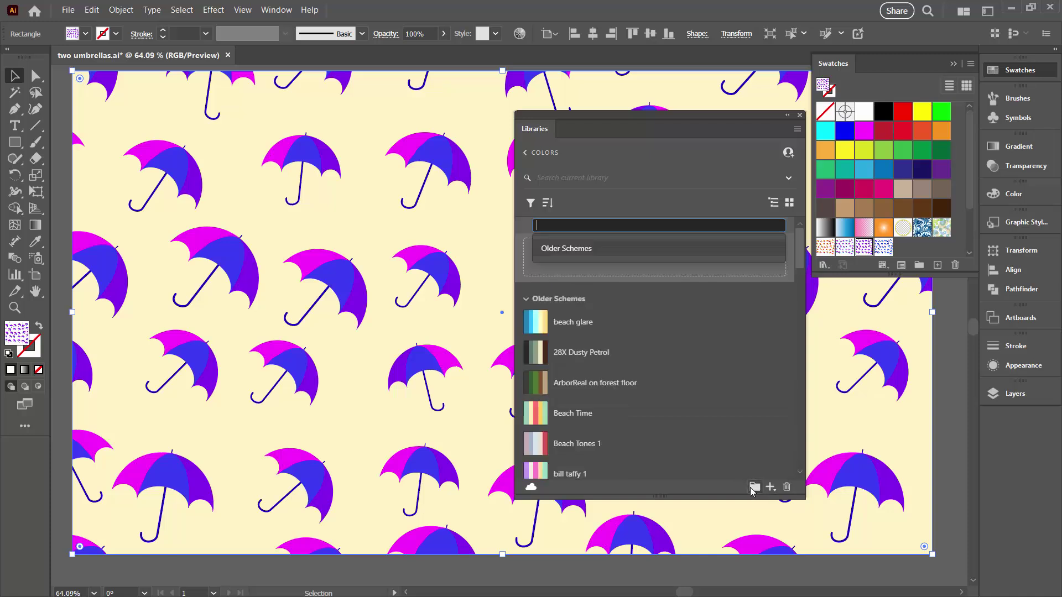
{"action": "type", "text": "Helen's Patterns"}
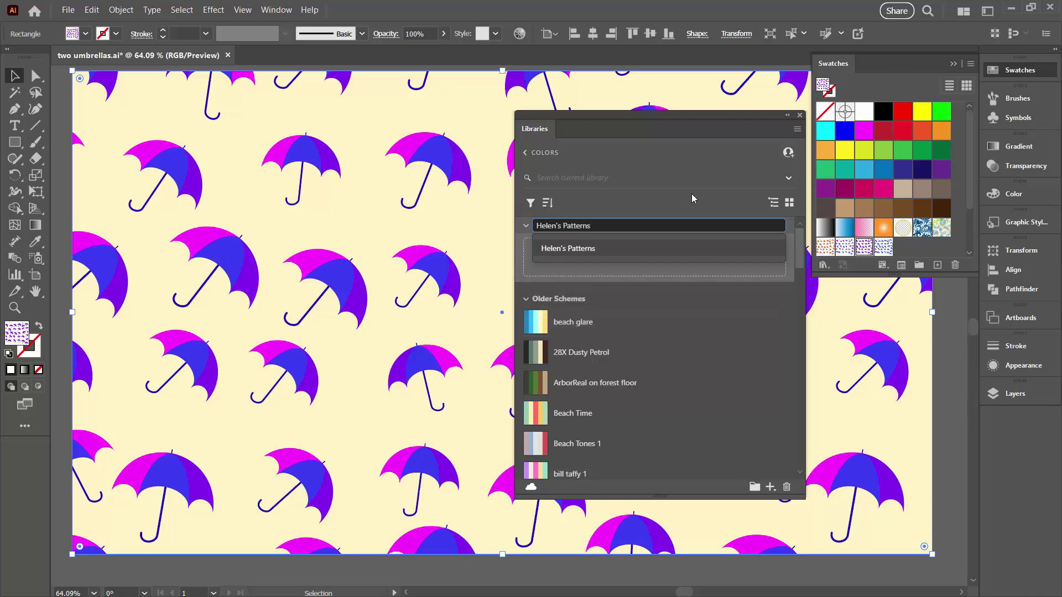
{"action": "key", "text": "Return"}
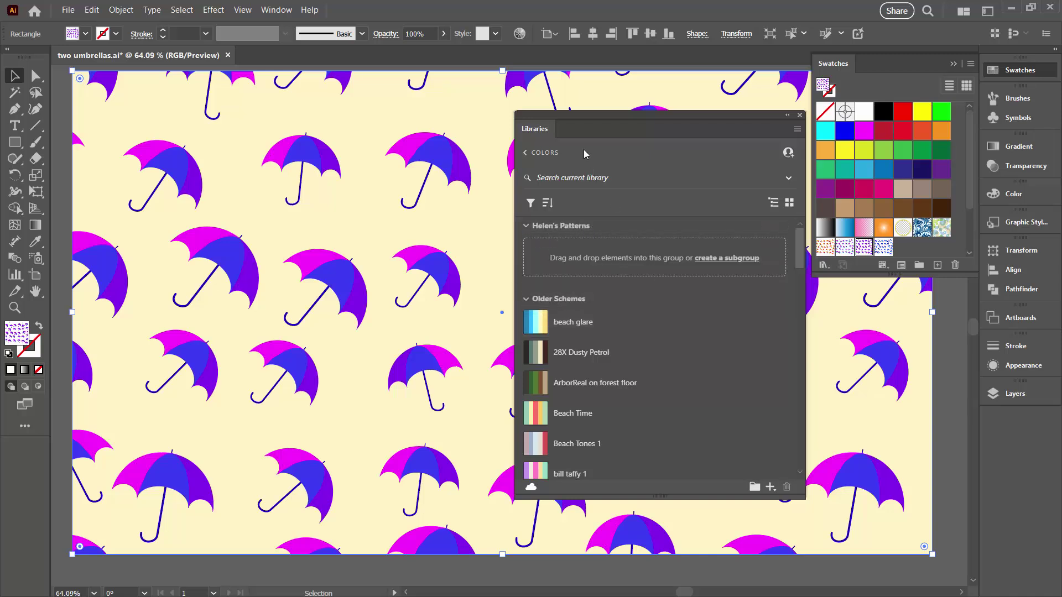
{"action": "left_click_drag", "start_coordinate": [545, 115], "coordinate": [610, 147]}
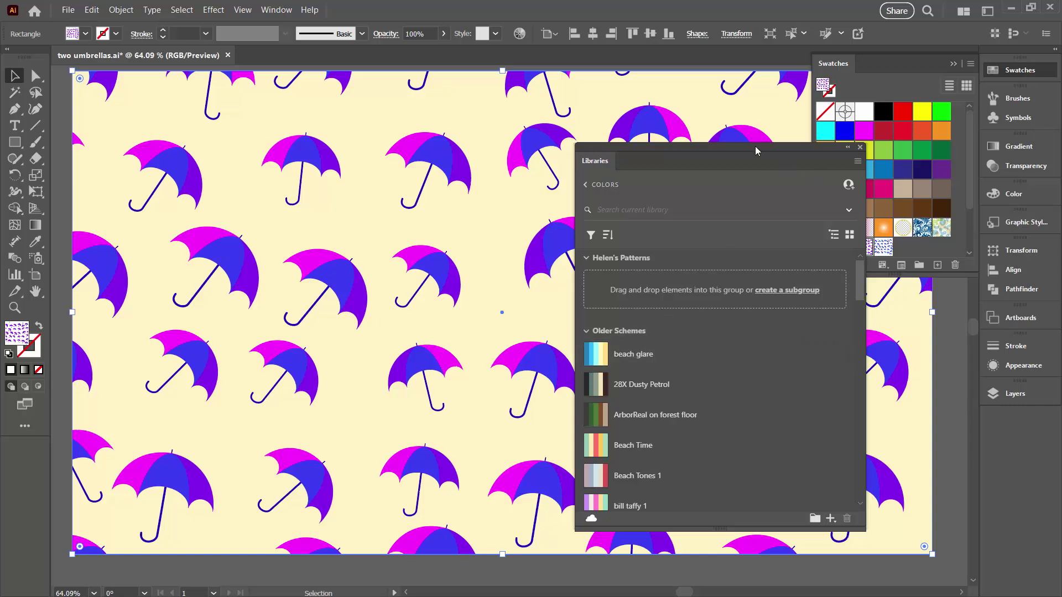
{"action": "left_click_drag", "start_coordinate": [753, 149], "coordinate": [695, 152]}
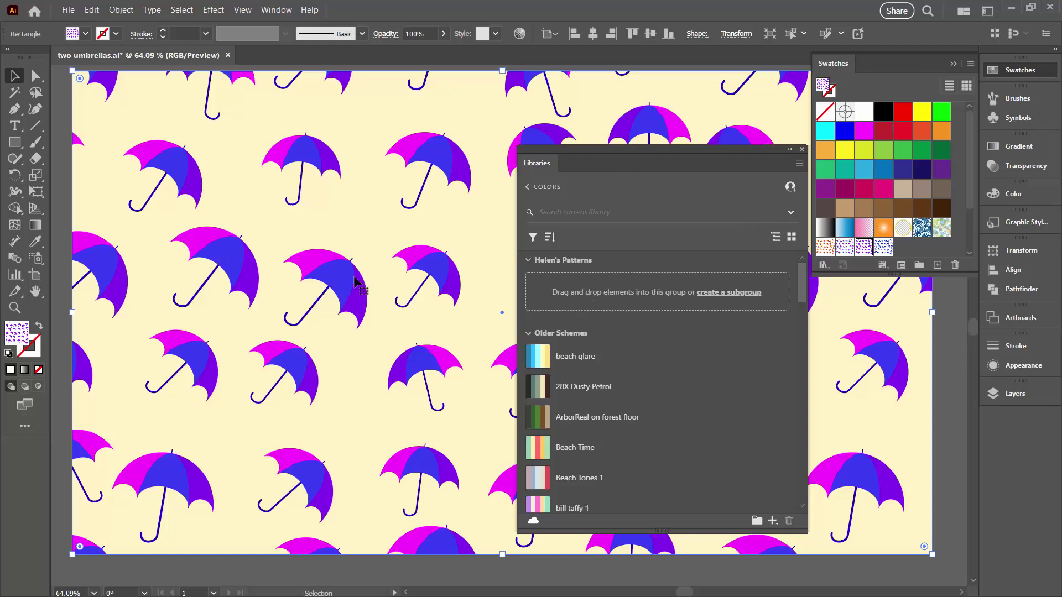
Draw an umbrella-pattern rectangle on the empty pasteboard left of the artboard
{"action": "left_click_drag", "start_coordinate": [183, 215], "coordinate": [628, 237]}
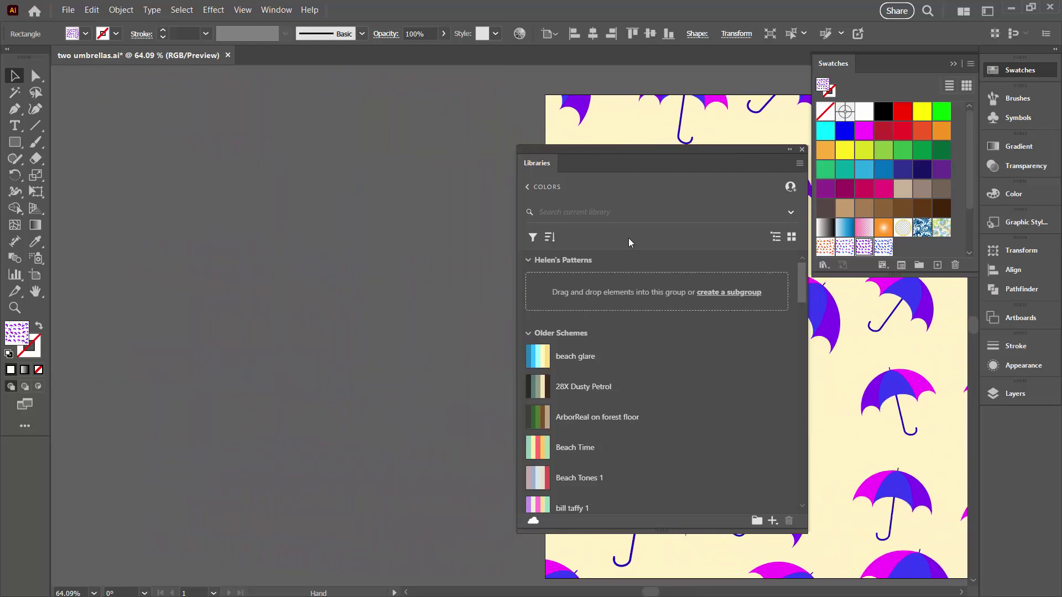
{"action": "left_click", "coordinate": [15, 142]}
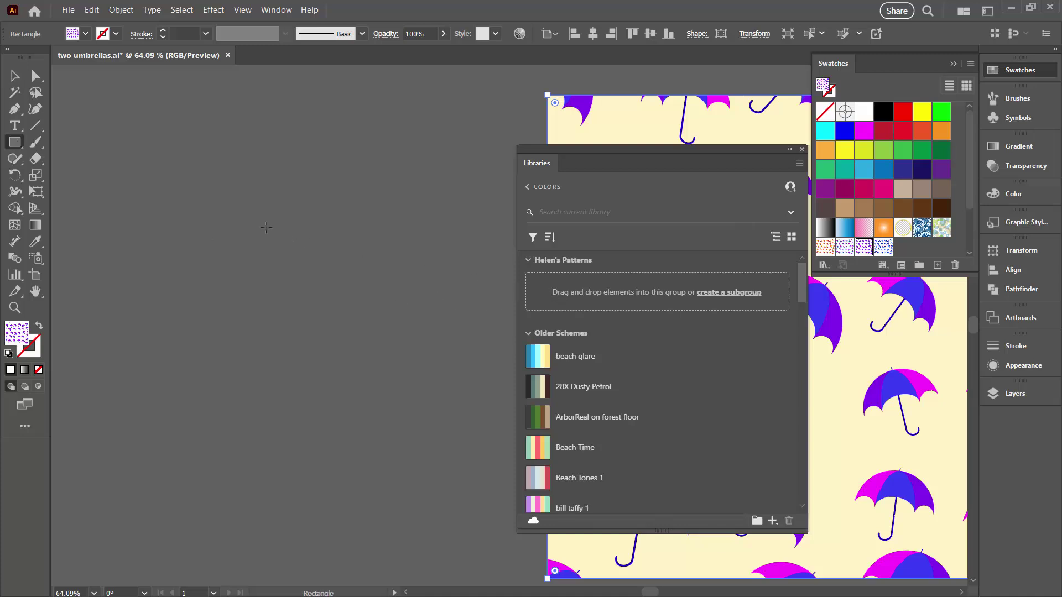
{"action": "left_click_drag", "start_coordinate": [266, 228], "coordinate": [481, 418]}
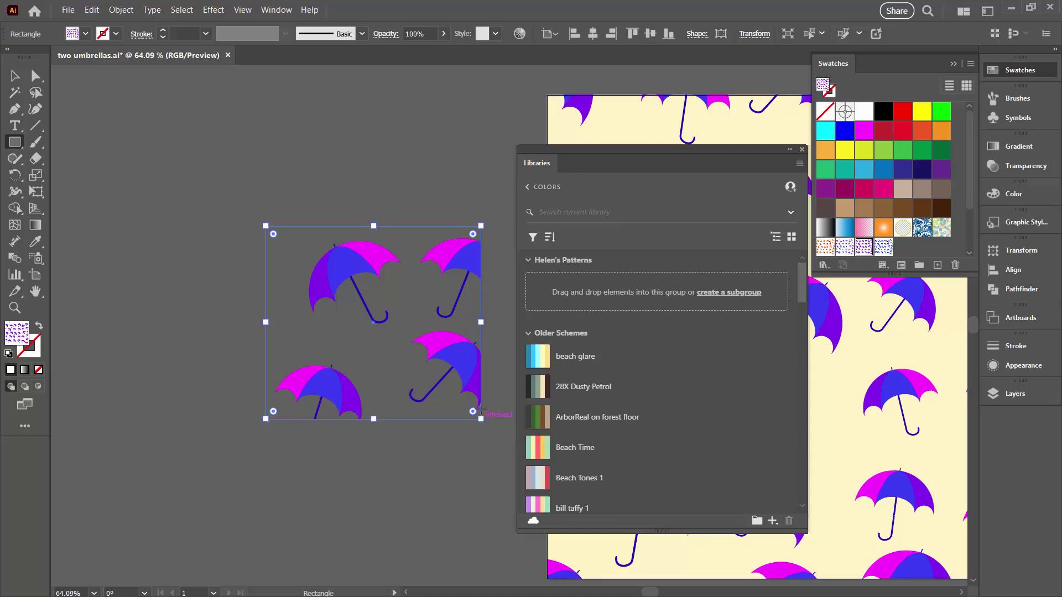
Move only the pattern by Horizontal -37 px and Vertical -1 px, leaving the rectangle in place
{"action": "left_click", "coordinate": [113, 12]}
{"action": "mouse_move", "coordinate": [142, 25]}
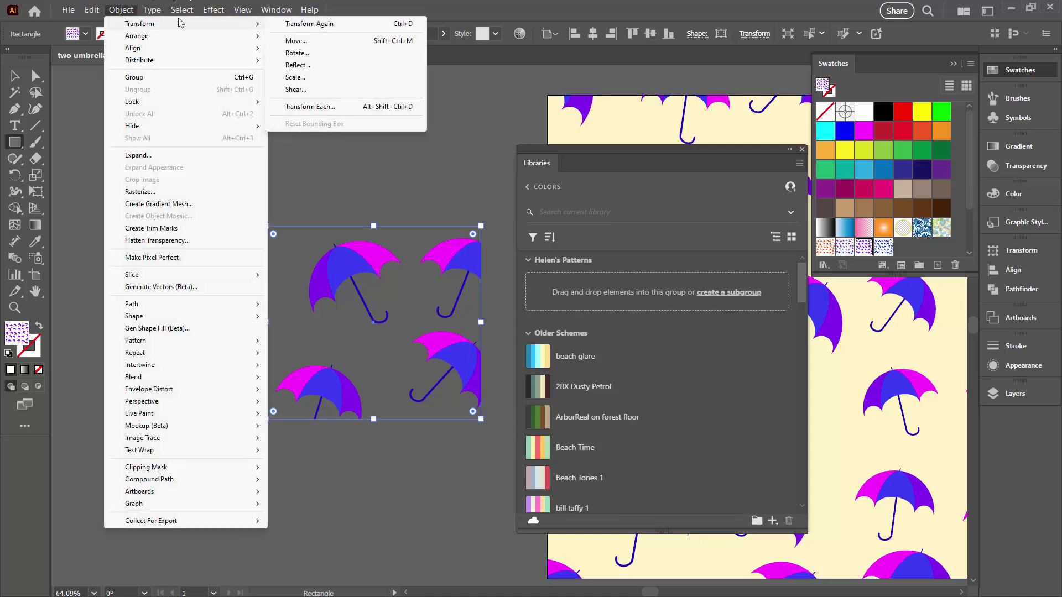
{"action": "left_click", "coordinate": [307, 41]}
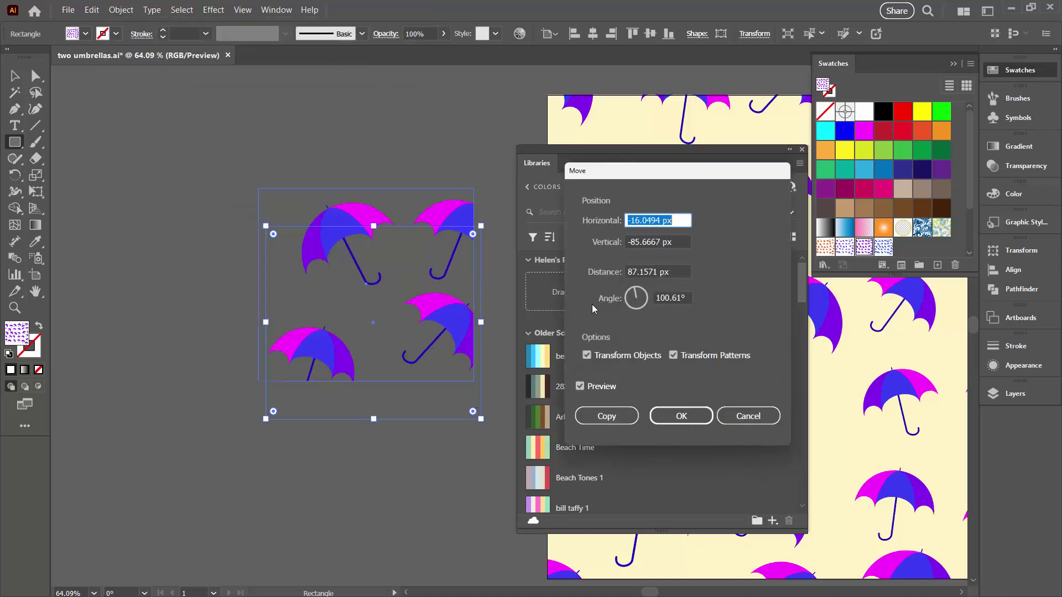
{"action": "left_click", "coordinate": [587, 355]}
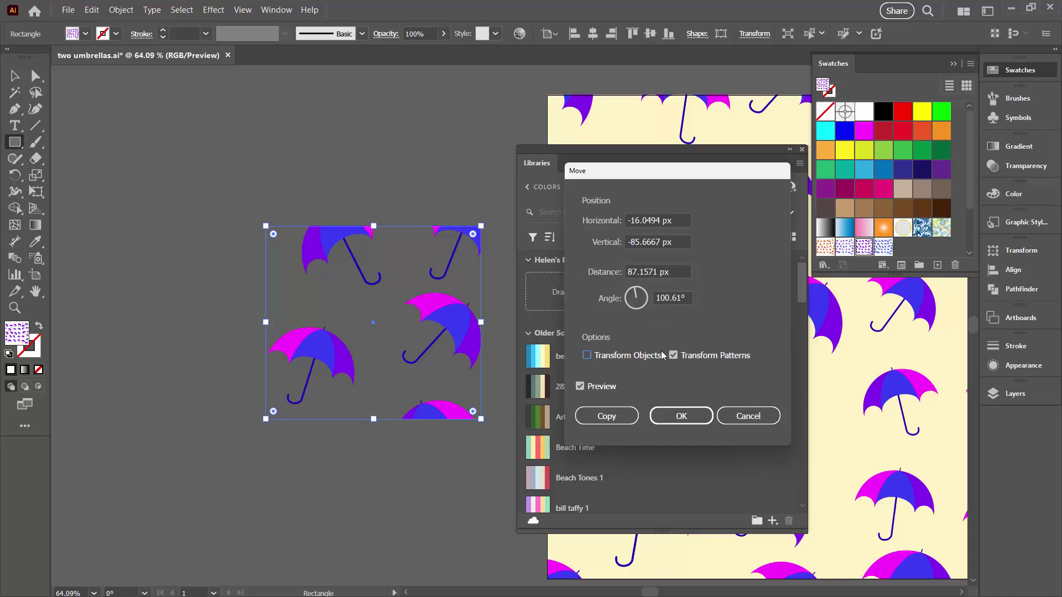
{"action": "left_click", "coordinate": [674, 221]}
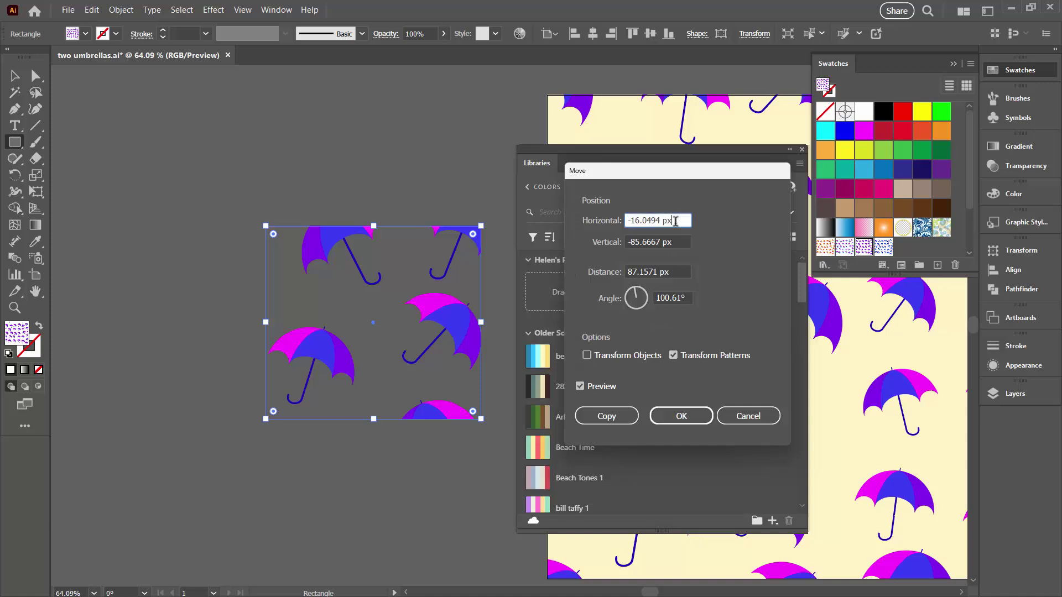
{"action": "key", "text": "Down"}
{"action": "key", "text": "Down"}
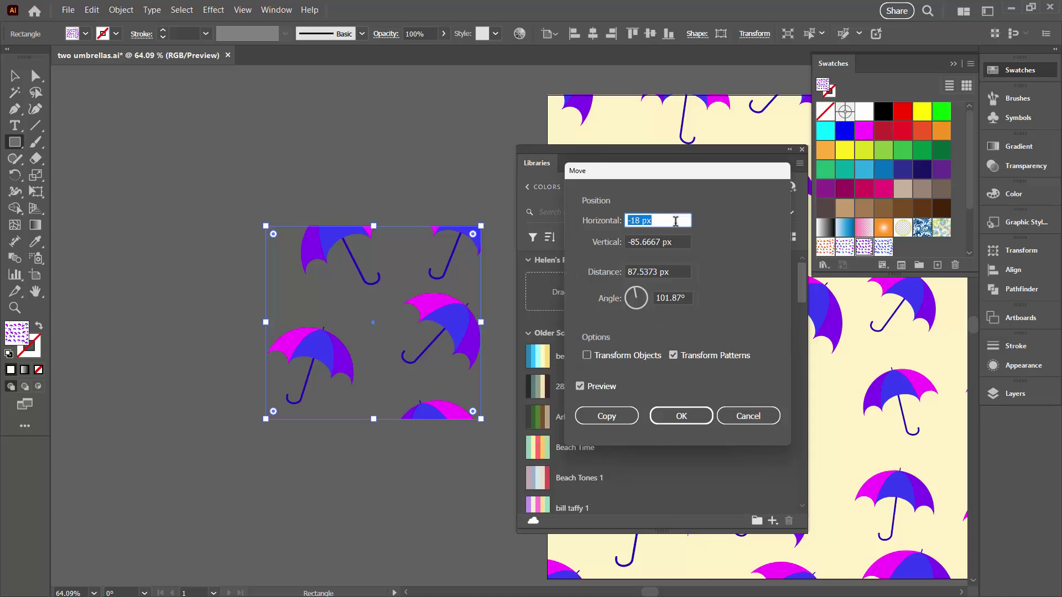
{"action": "key", "text": "Down"}
{"action": "key", "text": "Down"}
{"action": "key", "text": "Down"}
{"action": "key", "text": "Down"}
{"action": "key", "text": "Down"}
{"action": "key", "text": "Down"}
{"action": "key", "text": "Down"}
{"action": "key", "text": "Down"}
{"action": "key", "text": "Down"}
{"action": "key", "text": "Down"}
{"action": "key", "text": "Down"}
{"action": "key", "text": "Down"}
{"action": "key", "text": "Down"}
{"action": "key", "text": "Down"}
{"action": "key", "text": "Down"}
{"action": "key", "text": "Down"}
{"action": "key", "text": "Down"}
{"action": "key", "text": "Down"}
{"action": "key", "text": "Down"}
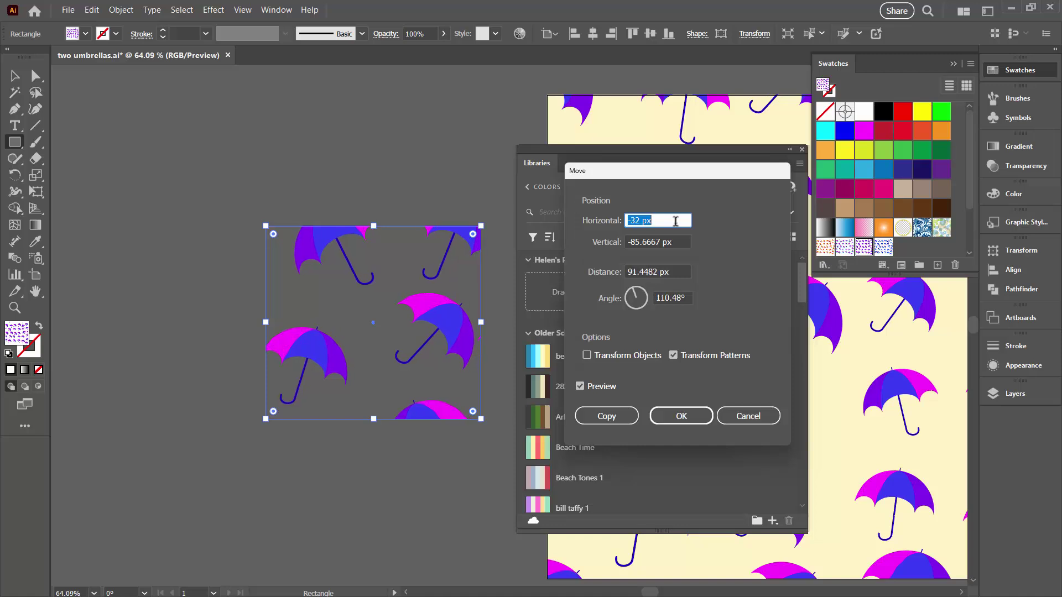
{"action": "left_click", "coordinate": [680, 239]}
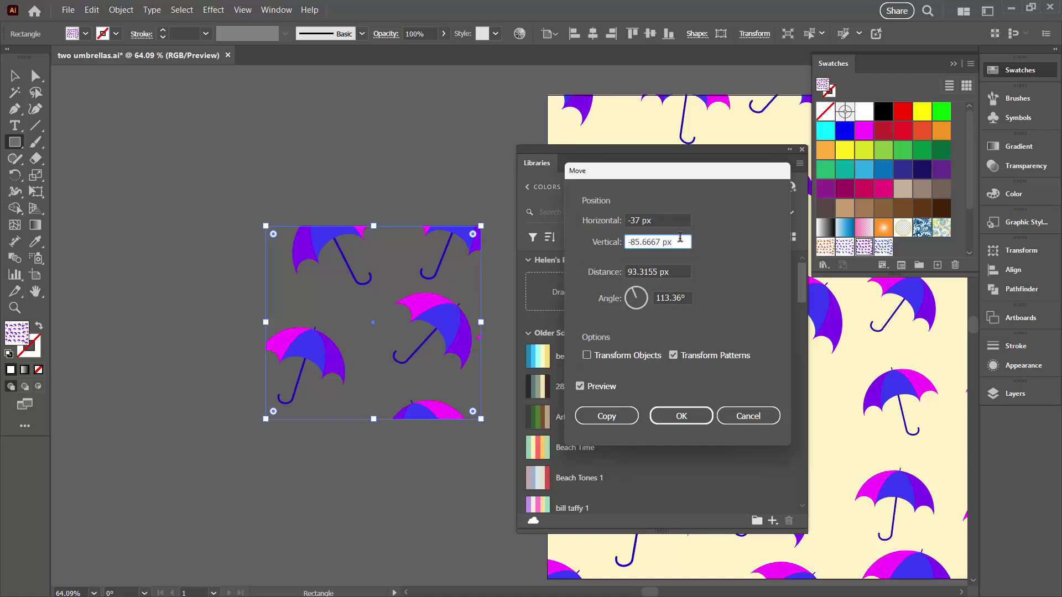
{"action": "key", "text": "Up"}
{"action": "key", "text": "Up"}
{"action": "key", "text": "Up"}
{"action": "key", "text": "Up"}
{"action": "key", "text": "Up"}
{"action": "key", "text": "Up"}
{"action": "key", "text": "Up"}
{"action": "key", "text": "Up"}
{"action": "key", "text": "Up"}
{"action": "key", "text": "Up"}
{"action": "key", "text": "Up"}
{"action": "key", "text": "Up"}
{"action": "key", "text": "Up"}
{"action": "key", "text": "Up"}
{"action": "key", "text": "Up"}
{"action": "key", "text": "Up"}
{"action": "key", "text": "Up"}
{"action": "key", "text": "Up"}
{"action": "key", "text": "Up"}
{"action": "key", "text": "Up"}
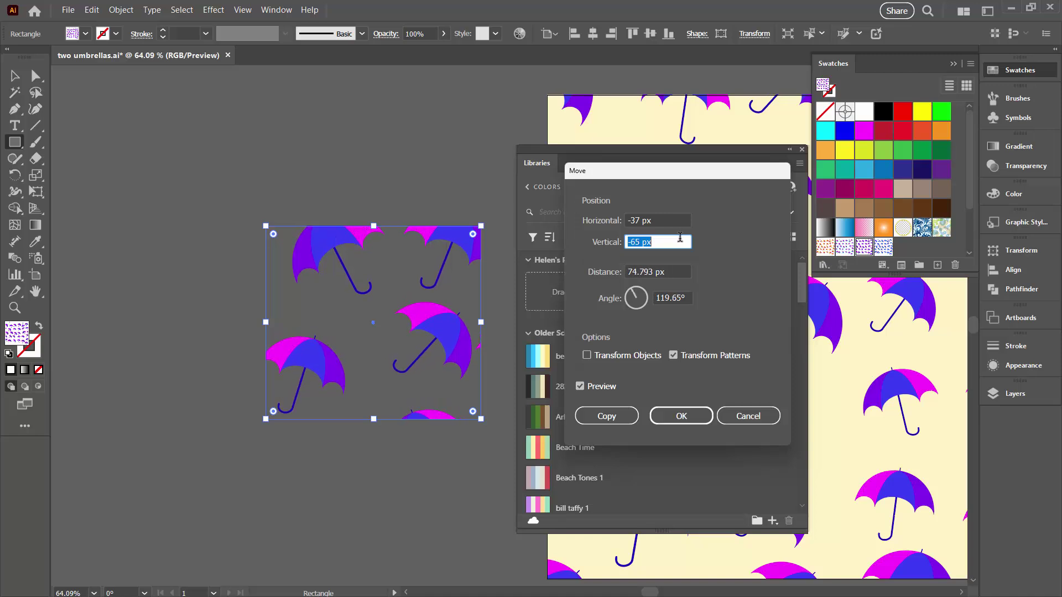
{"action": "key", "text": "Up"}
{"action": "key", "text": "Up"}
{"action": "key", "text": "Up"}
{"action": "key", "text": "Up"}
{"action": "key", "text": "Up"}
{"action": "key", "text": "Up"}
{"action": "key", "text": "Up"}
{"action": "key", "text": "Up"}
{"action": "key", "text": "Up"}
{"action": "key", "text": "Up"}
{"action": "key", "text": "Up"}
{"action": "key", "text": "Up"}
{"action": "key", "text": "Up"}
{"action": "key", "text": "Up"}
{"action": "key", "text": "Up"}
{"action": "key", "text": "Up"}
{"action": "key", "text": "Up"}
{"action": "key", "text": "Up"}
{"action": "key", "text": "Up"}
{"action": "key", "text": "Up"}
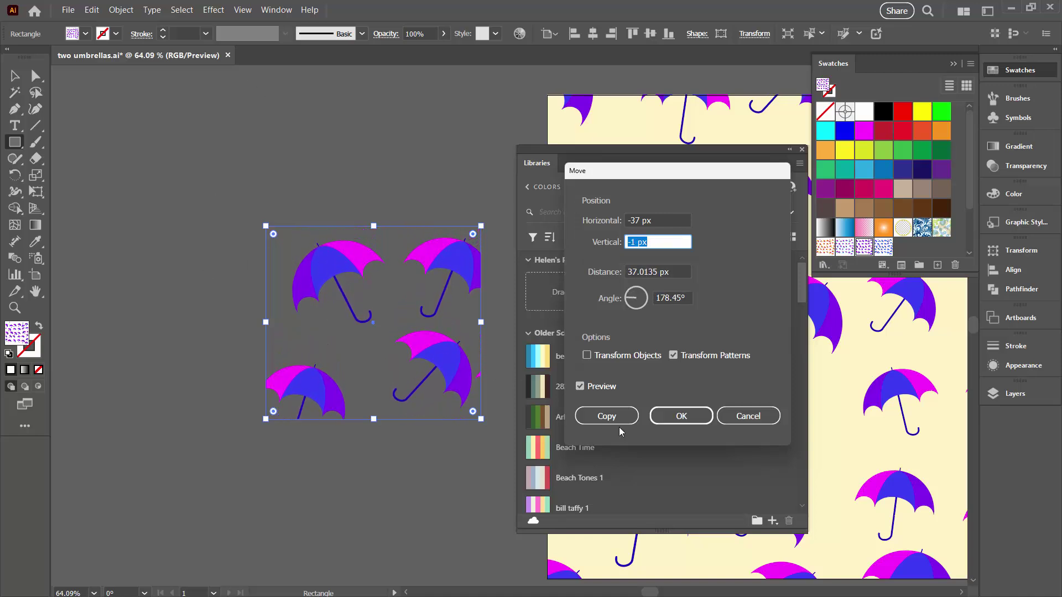
{"action": "left_click", "coordinate": [681, 415]}
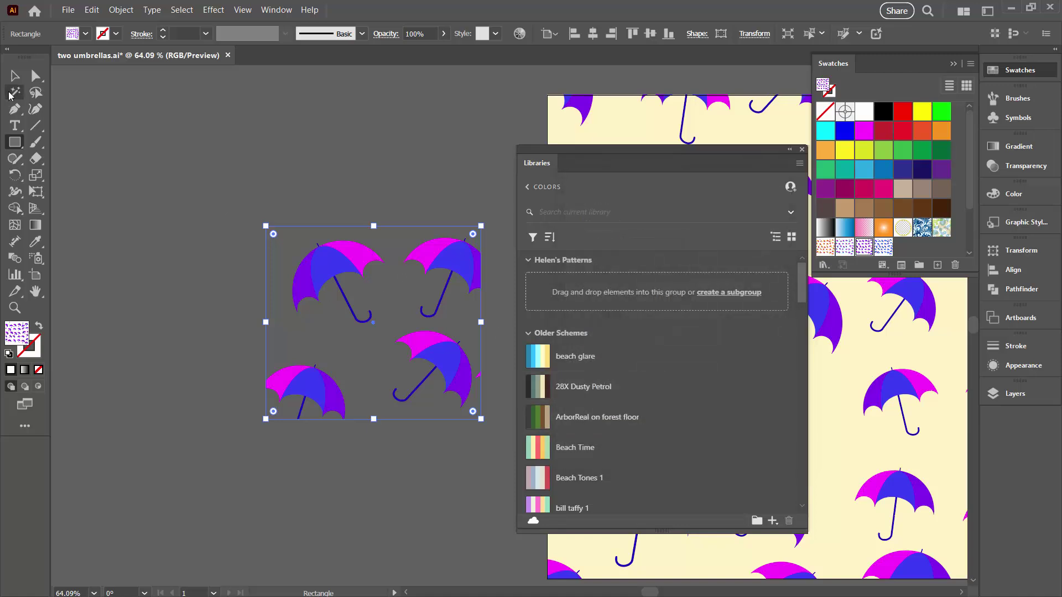
Move the umbrella group left, then drag it into Helen's Patterns as Artwork 2
{"action": "key", "text": "v"}
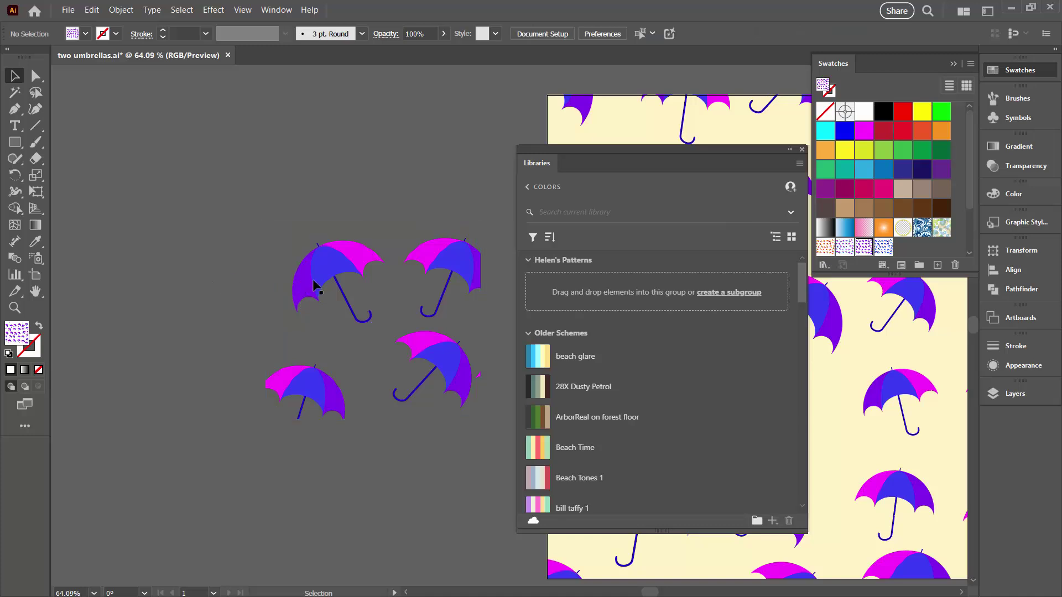
{"action": "left_click_drag", "start_coordinate": [338, 278], "coordinate": [235, 281]}
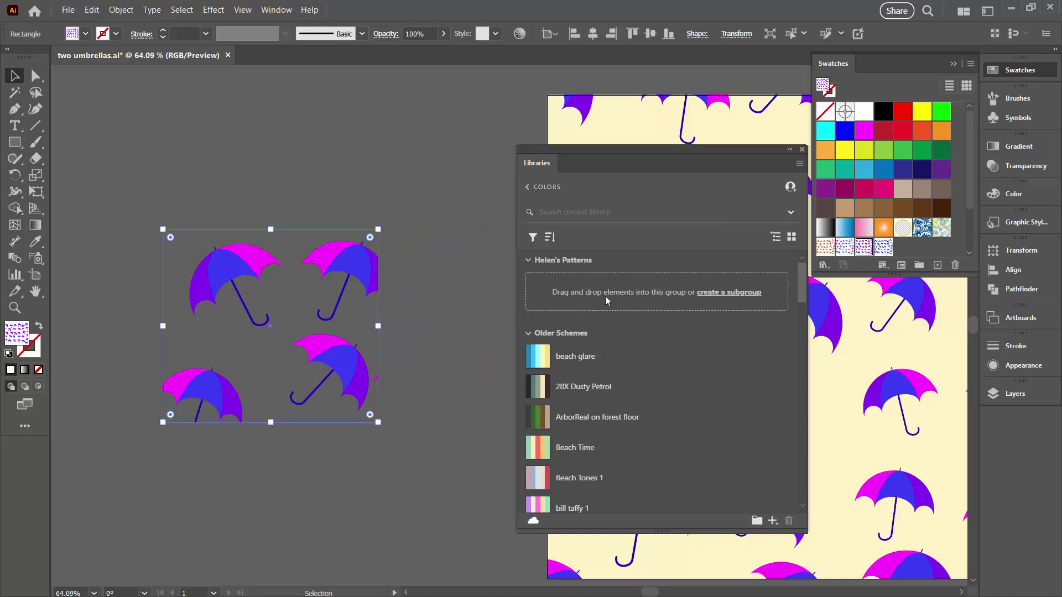
{"action": "left_click_drag", "start_coordinate": [237, 268], "coordinate": [574, 293]}
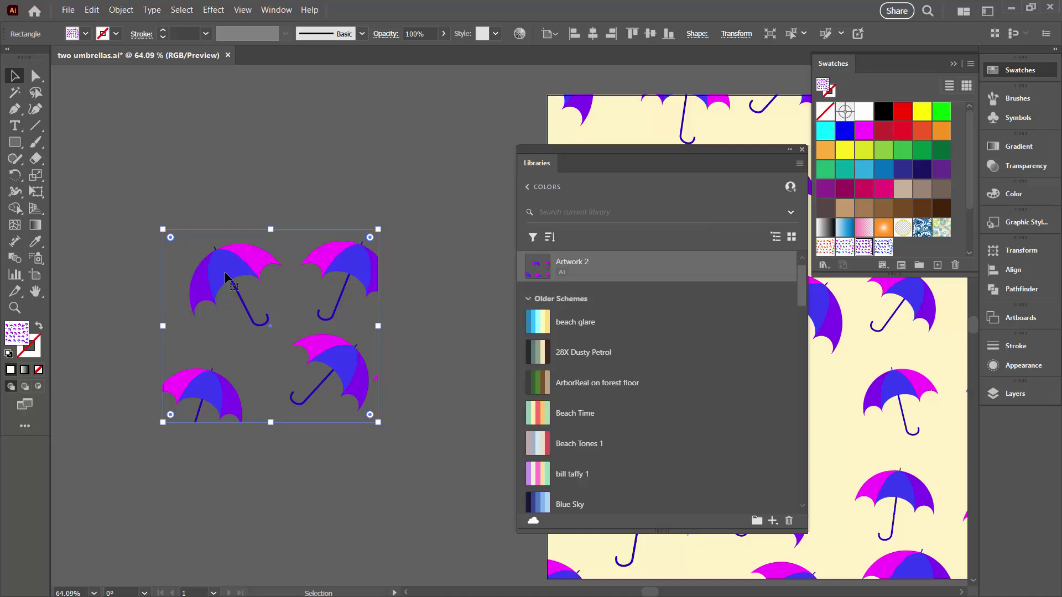
Delete the umbrella group and close two umbrellas.ai without saving
{"action": "key", "text": "Delete"}
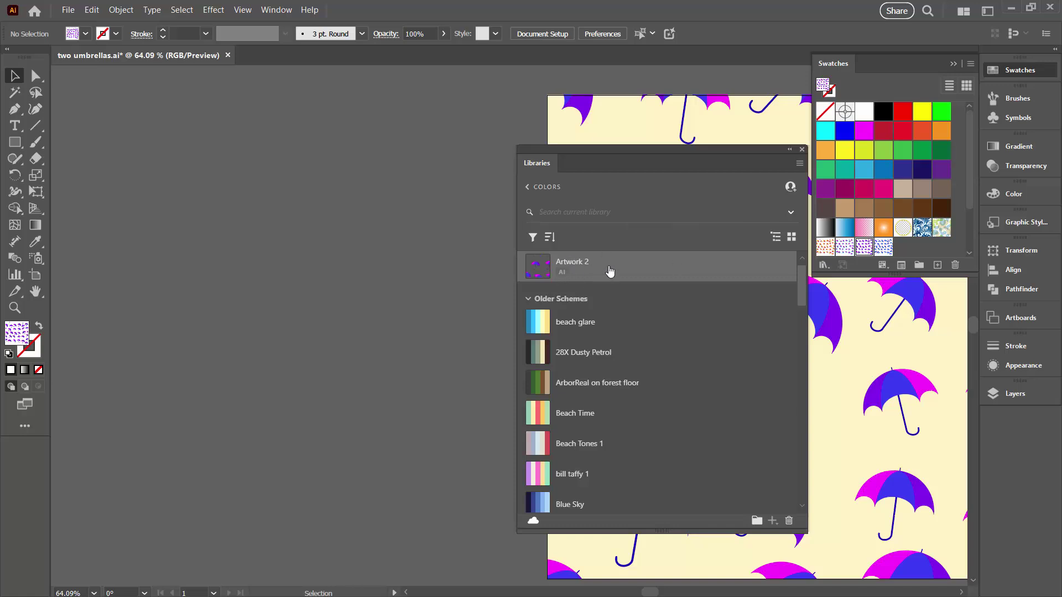
{"action": "left_click", "coordinate": [227, 56]}
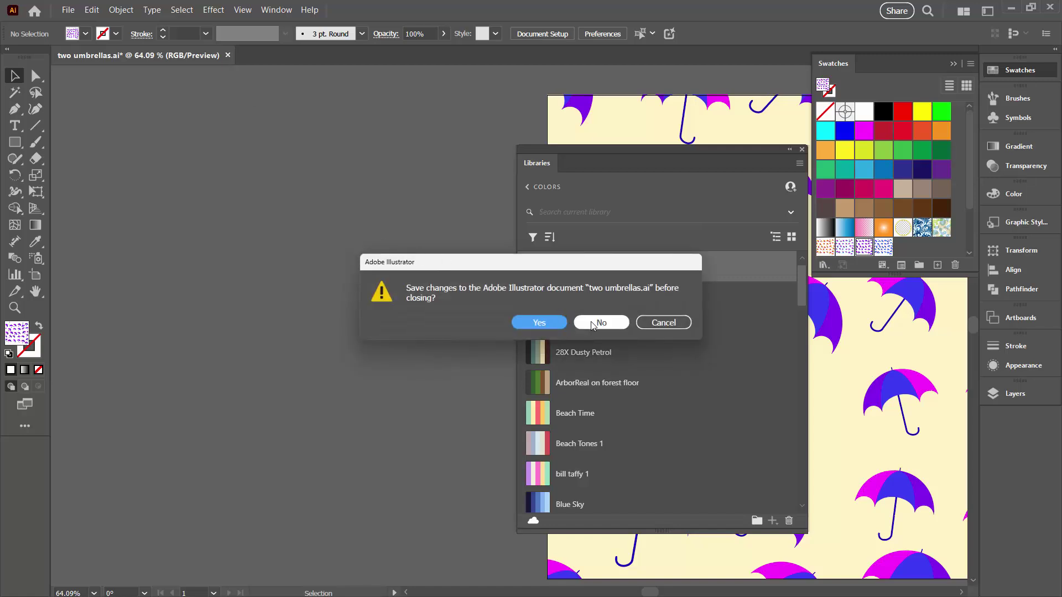
{"action": "left_click", "coordinate": [594, 324]}
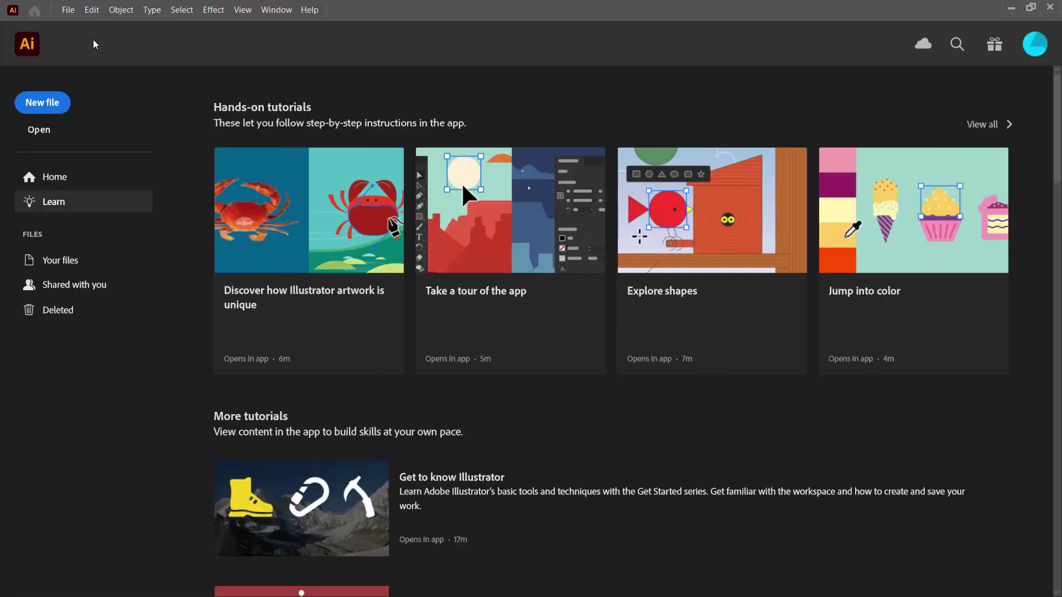
Create a new document with the Web 1000 x 1000 px preset
{"action": "left_click", "coordinate": [44, 102]}
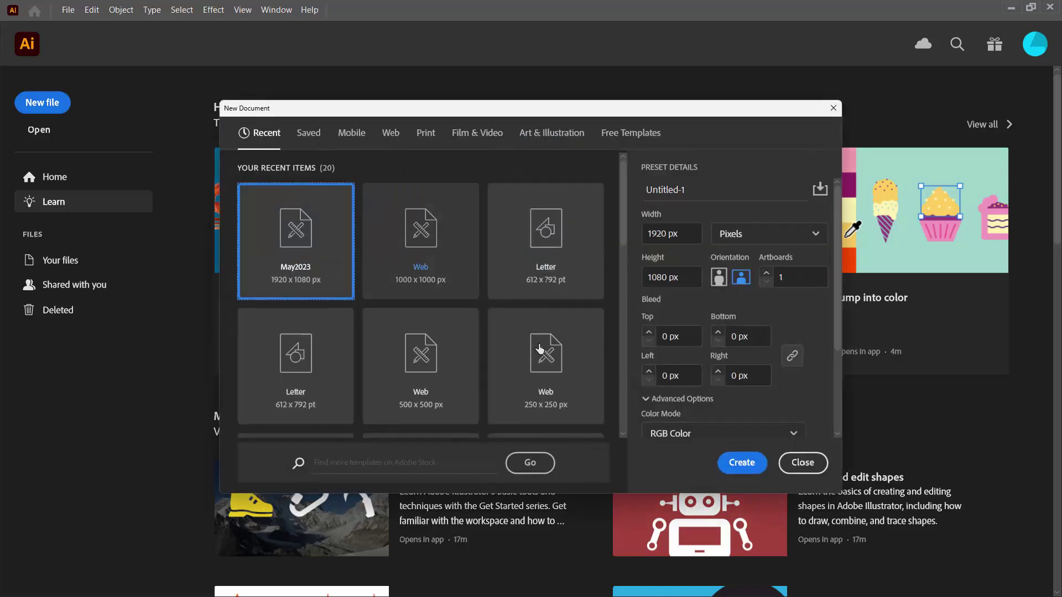
{"action": "left_click", "coordinate": [405, 246]}
{"action": "left_click", "coordinate": [734, 462]}
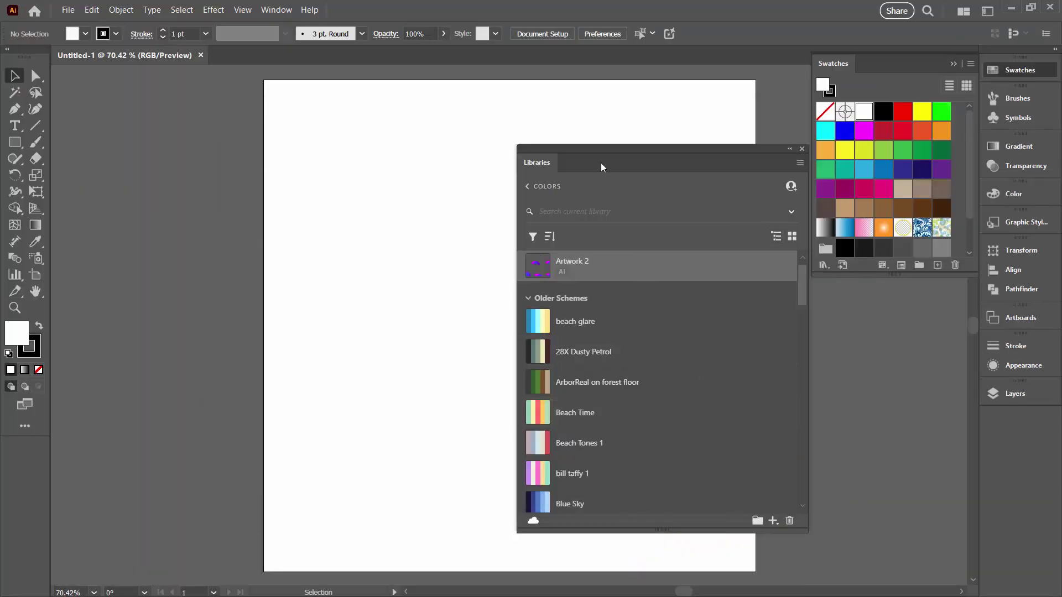
Place Artwork 2 from the library onto the page near the top left
{"action": "left_click_drag", "start_coordinate": [563, 147], "coordinate": [715, 144]}
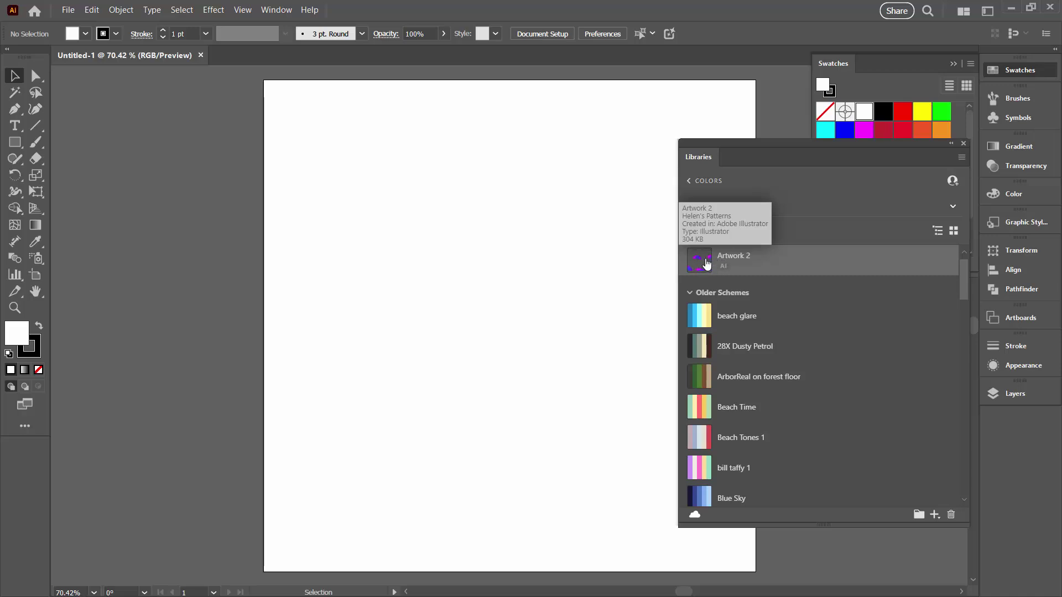
{"action": "left_click_drag", "start_coordinate": [697, 266], "coordinate": [301, 158]}
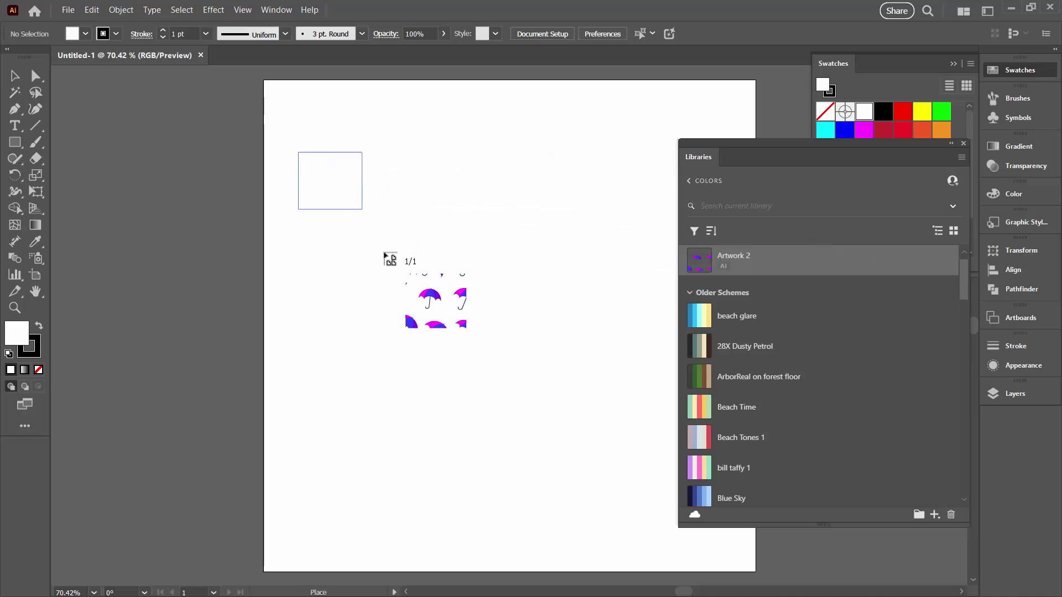
{"action": "left_click_drag", "start_coordinate": [410, 284], "coordinate": [436, 275]}
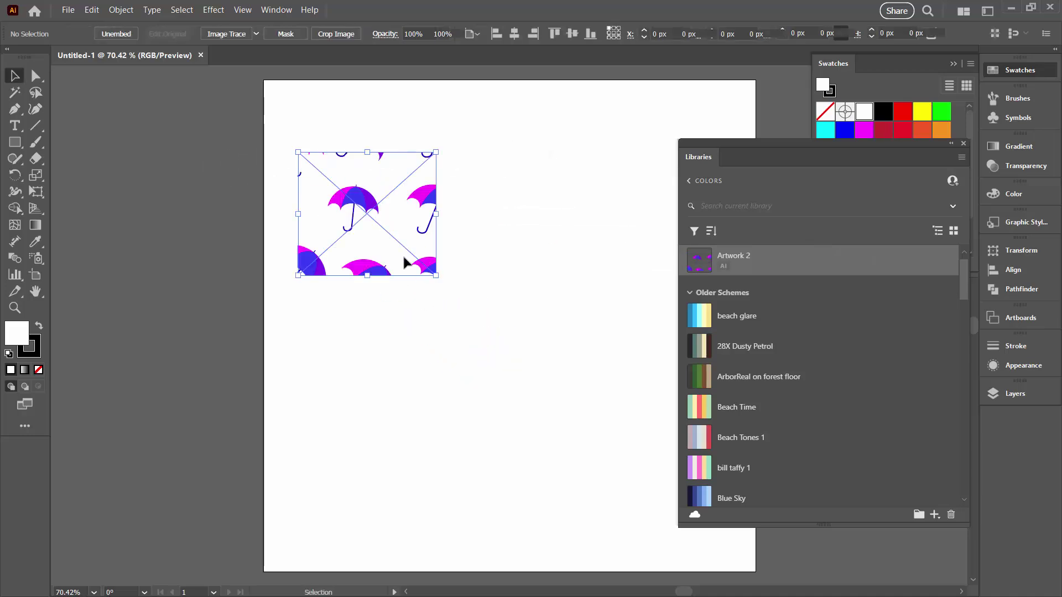
{"action": "left_click", "coordinate": [337, 311]}
{"action": "left_click", "coordinate": [348, 224]}
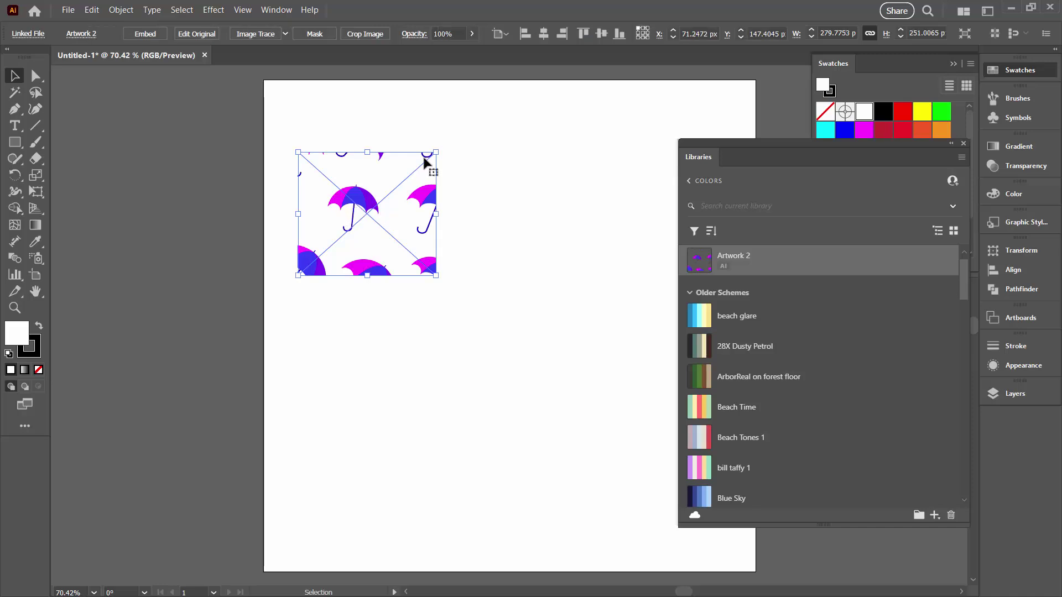
Select Artwork 2 inside Layer 1 in the Layers panel and delete it
{"action": "left_click", "coordinate": [1015, 393]}
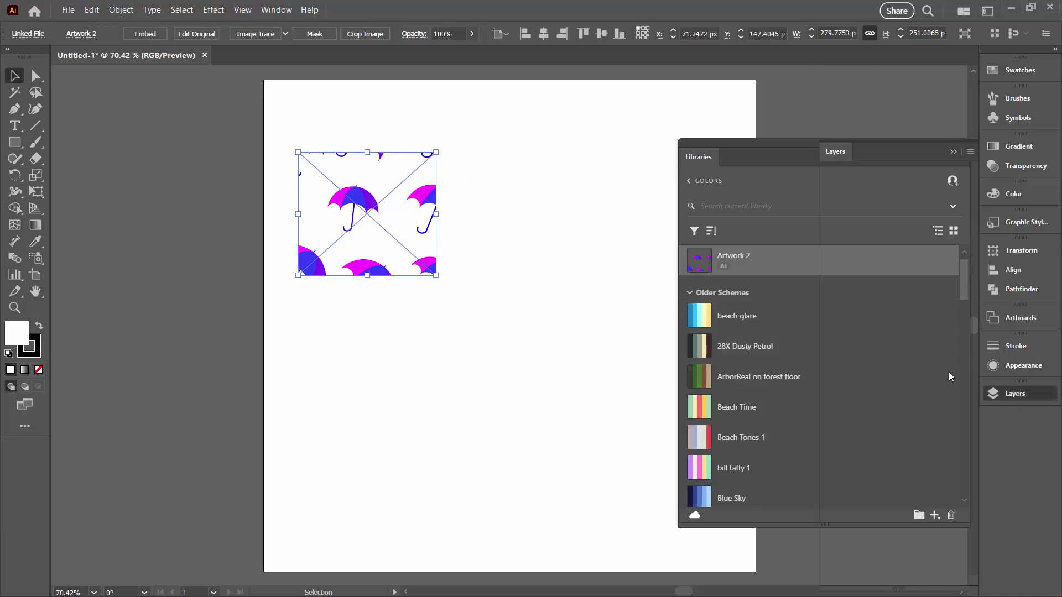
{"action": "left_click_drag", "start_coordinate": [817, 150], "coordinate": [577, 162]}
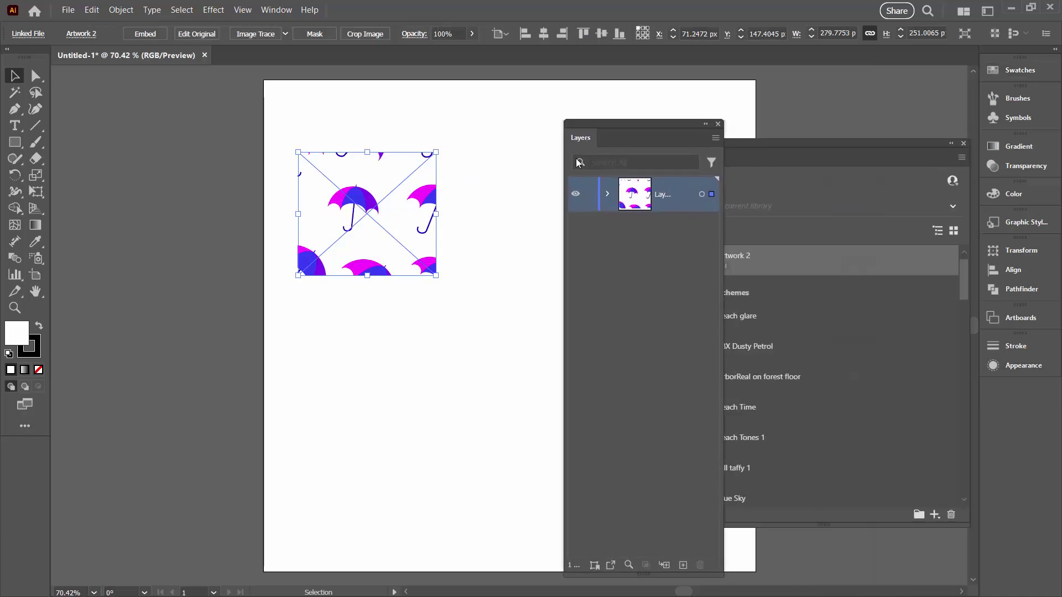
{"action": "left_click", "coordinate": [606, 194]}
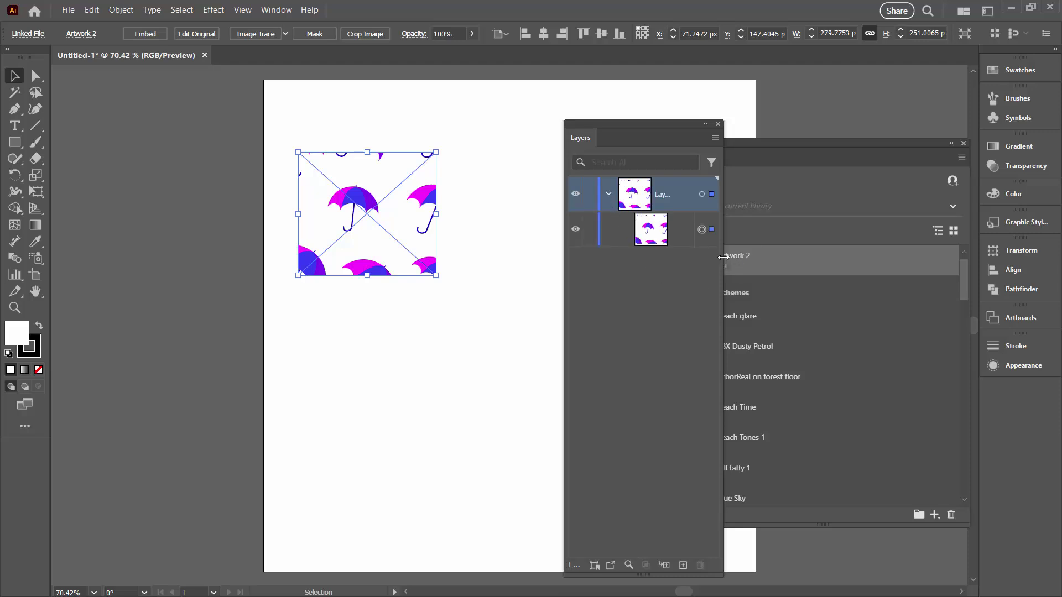
{"action": "left_click_drag", "start_coordinate": [723, 257], "coordinate": [916, 257]}
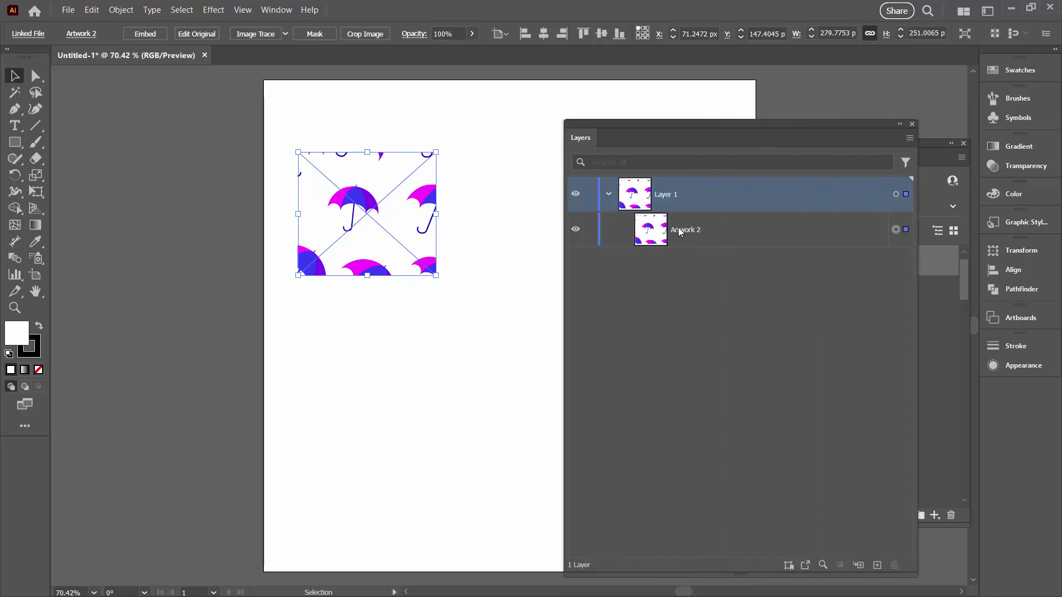
{"action": "left_click", "coordinate": [680, 231]}
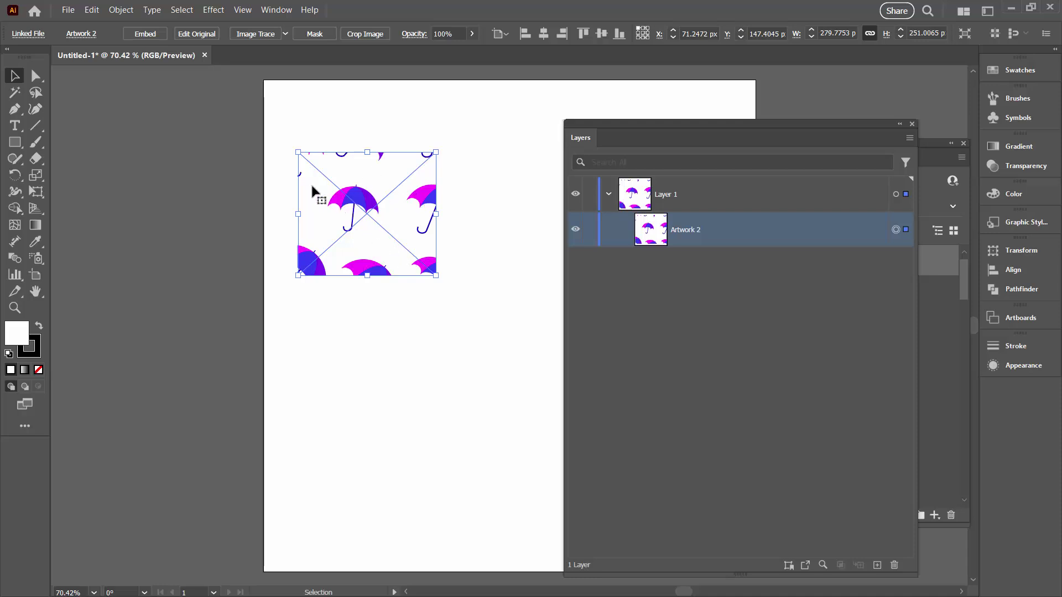
{"action": "key", "text": "Delete"}
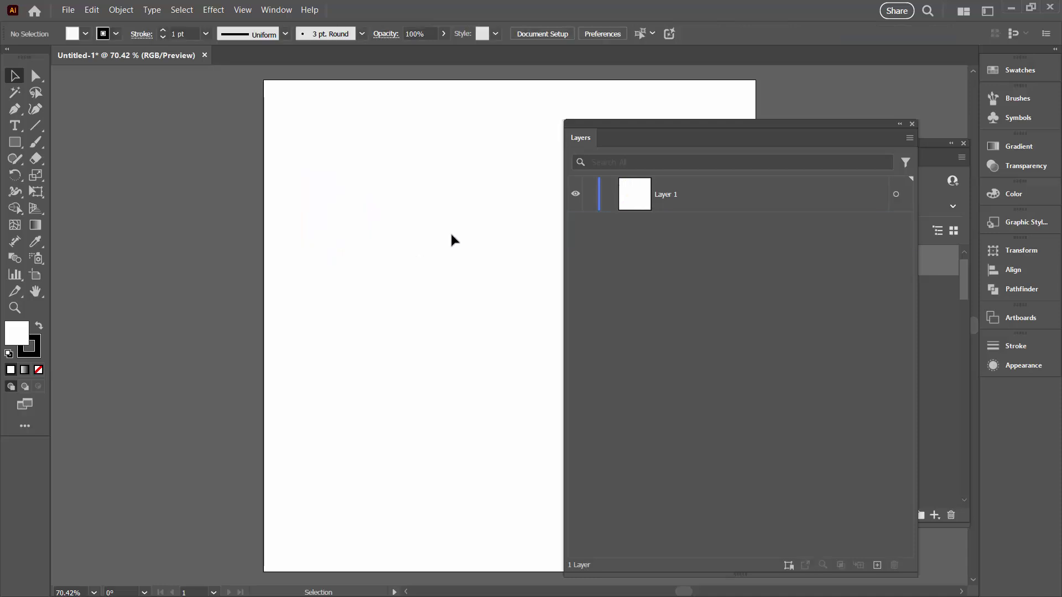
{"action": "left_click_drag", "start_coordinate": [915, 200], "coordinate": [771, 199]}
Alt-drag Artwork 2 onto the artboard and select its <Rectangle> in Layers
{"action": "left_click_drag", "start_coordinate": [640, 127], "coordinate": [150, 114]}
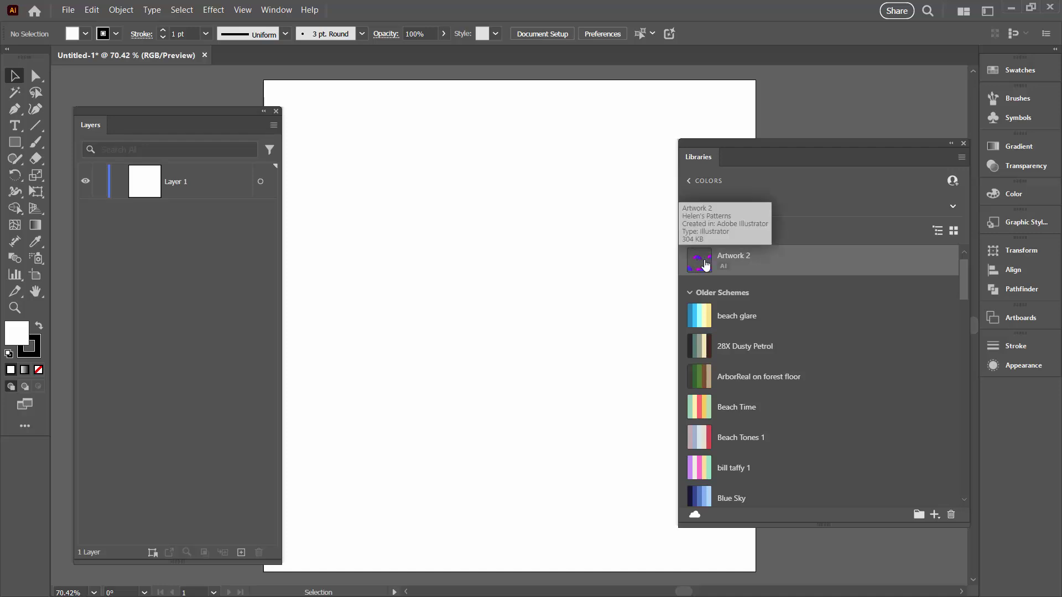
{"action": "left_click_drag", "start_coordinate": [705, 264], "coordinate": [625, 367]}
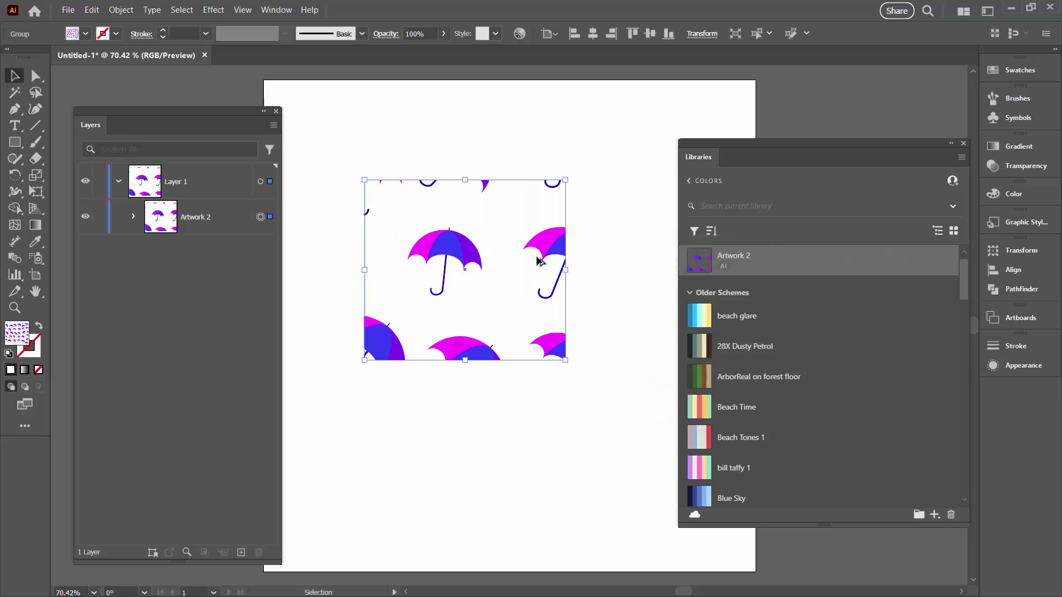
{"action": "left_click", "coordinate": [133, 219]}
{"action": "left_click", "coordinate": [170, 246]}
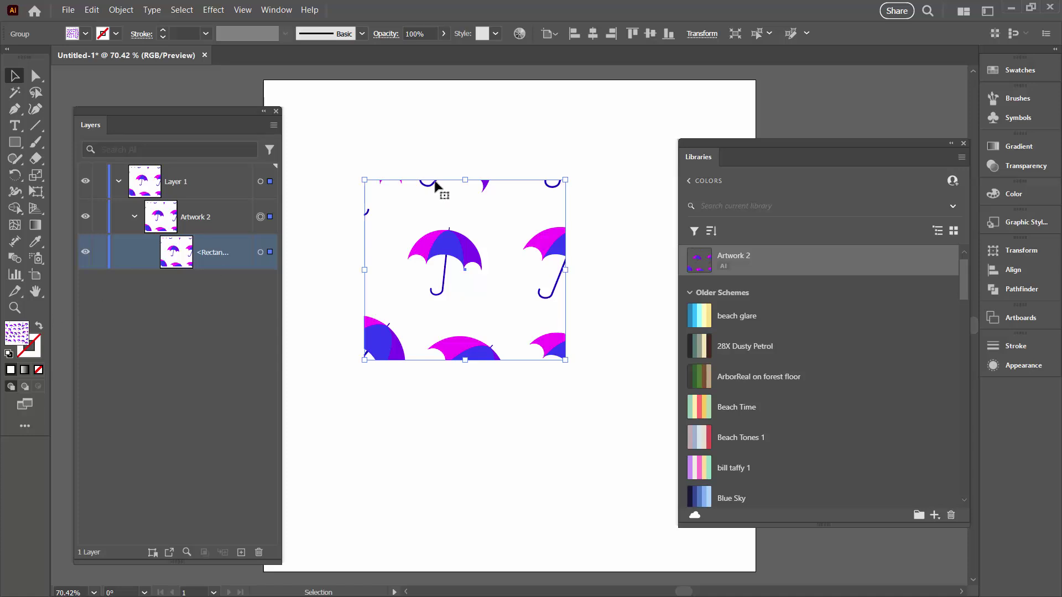
Check the New Pattern 3 swatch in Swatches, then remove the placed umbrella artwork
{"action": "left_click", "coordinate": [1018, 70]}
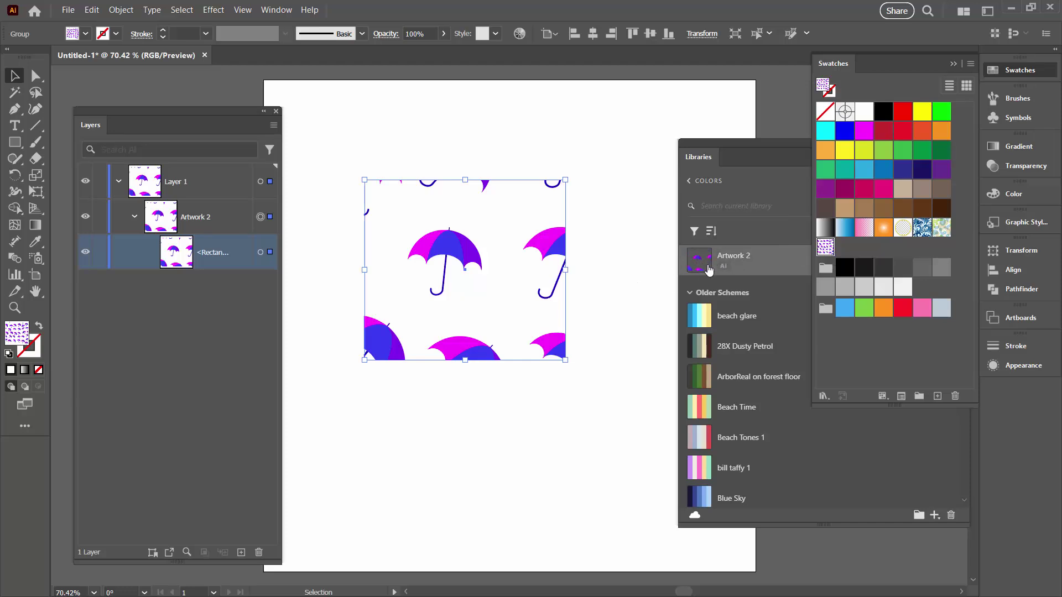
{"action": "left_click_drag", "start_coordinate": [713, 268], "coordinate": [527, 367]}
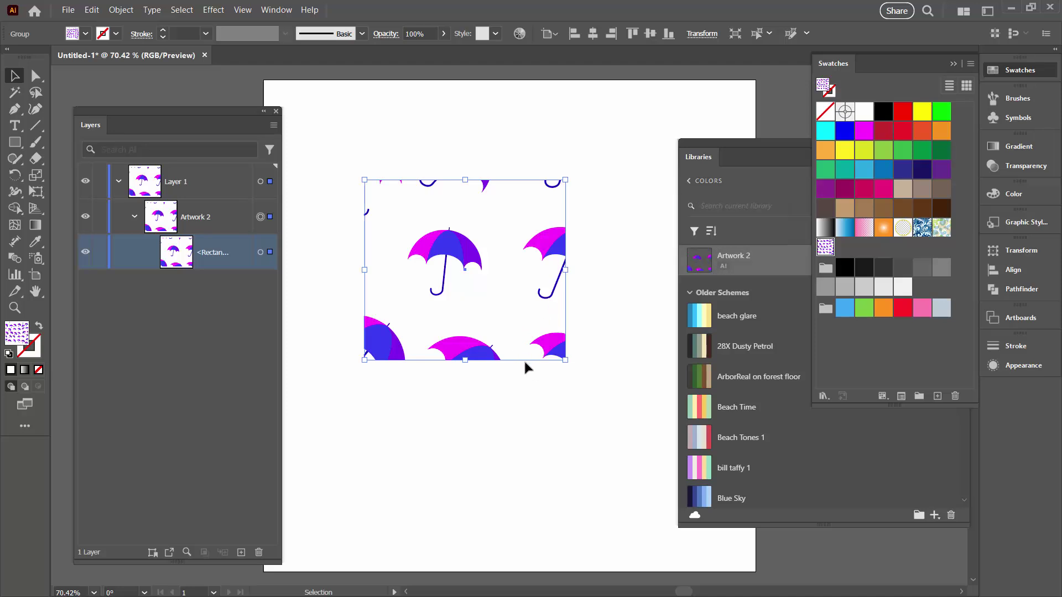
{"action": "left_click", "coordinate": [562, 398]}
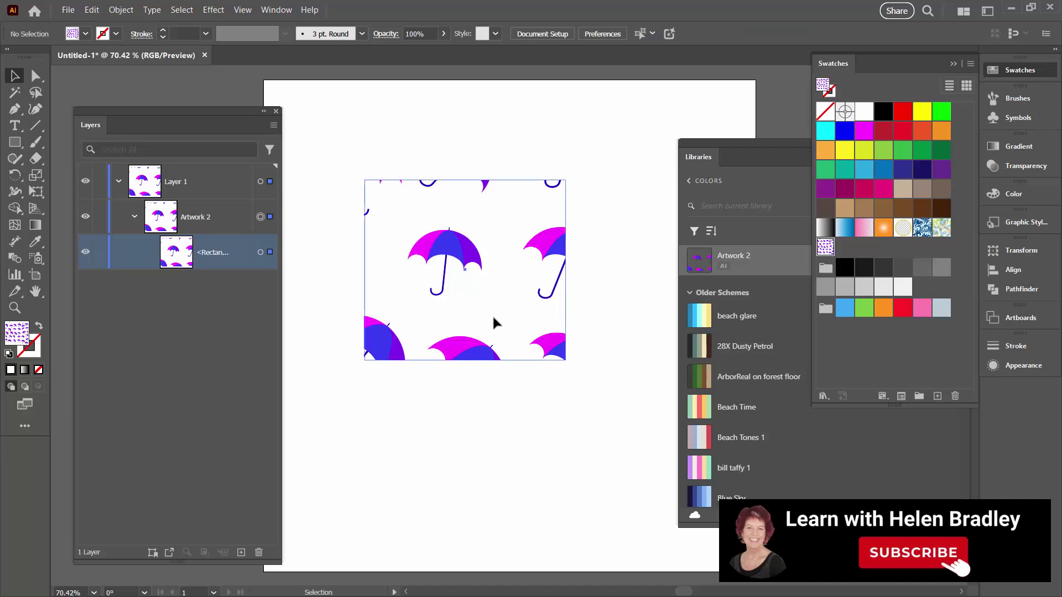
{"action": "key", "text": "ctrl+z"}
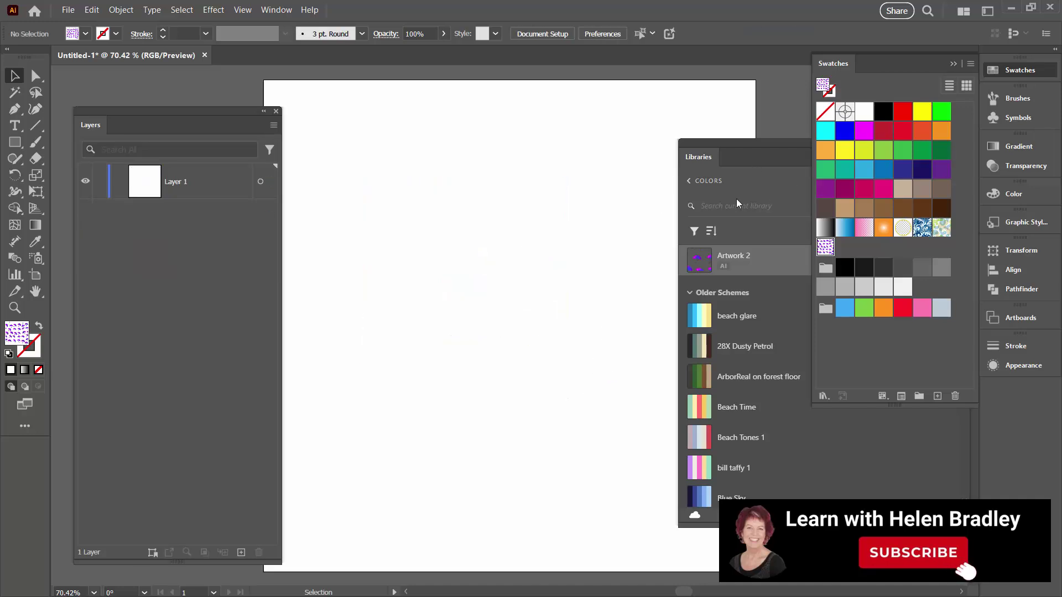
Drag the Libraries panel in front of the Swatches panel
{"action": "left_click_drag", "start_coordinate": [723, 147], "coordinate": [502, 125]}
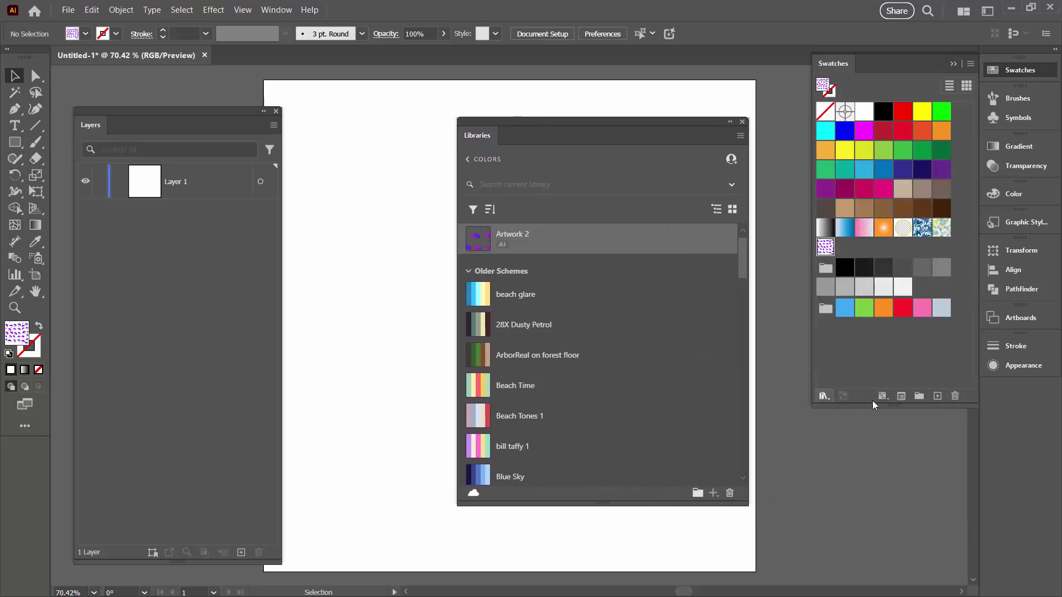